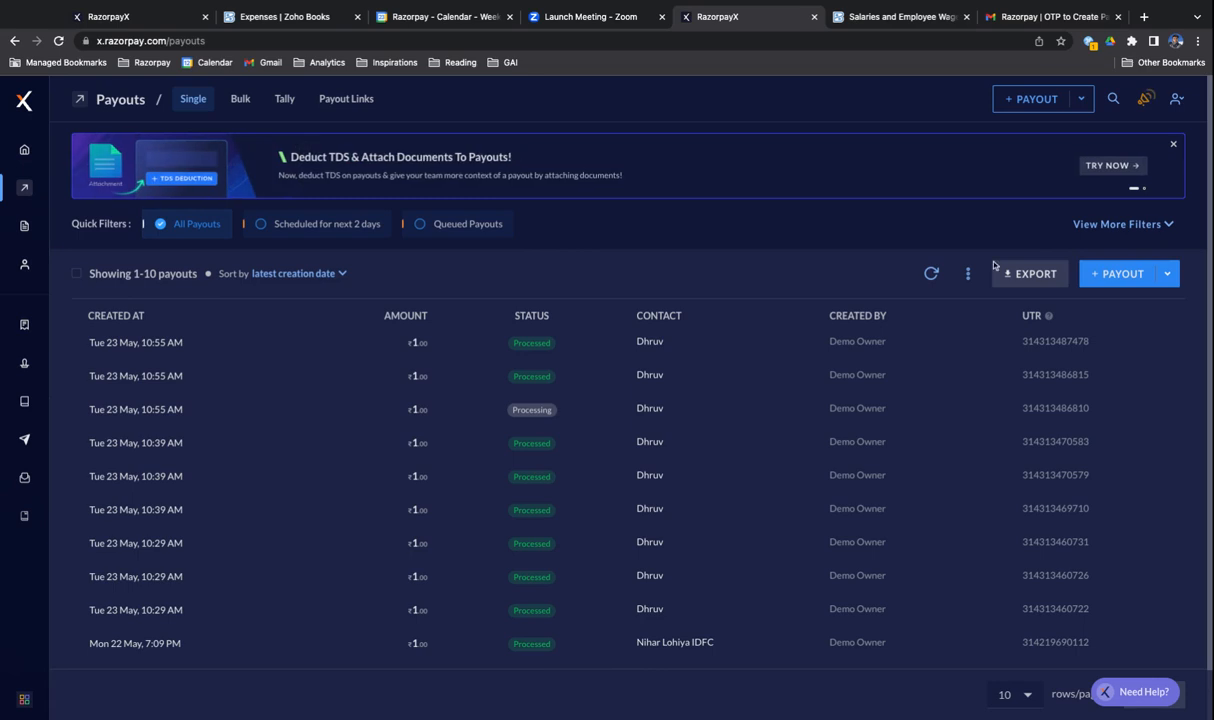
- Start a new single payout of ₹1 to the vendor contact's saved UPI account
left_click(1097, 276)
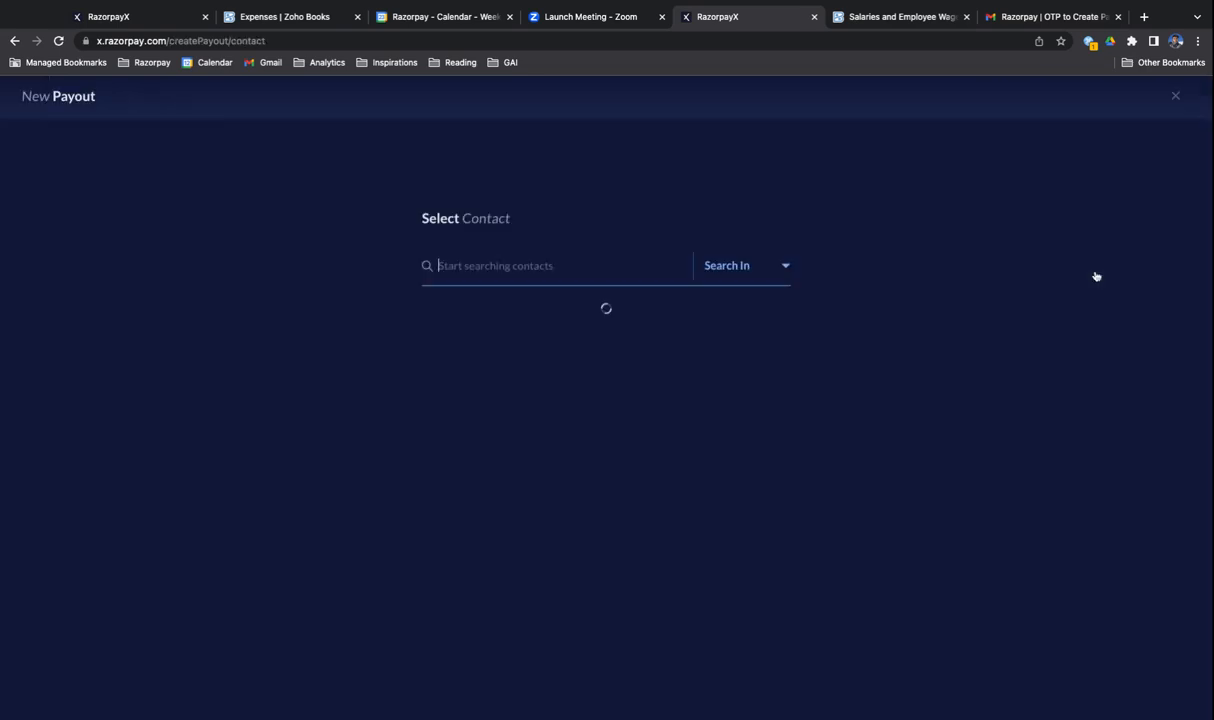
left_click(469, 263)
type("dhruv")
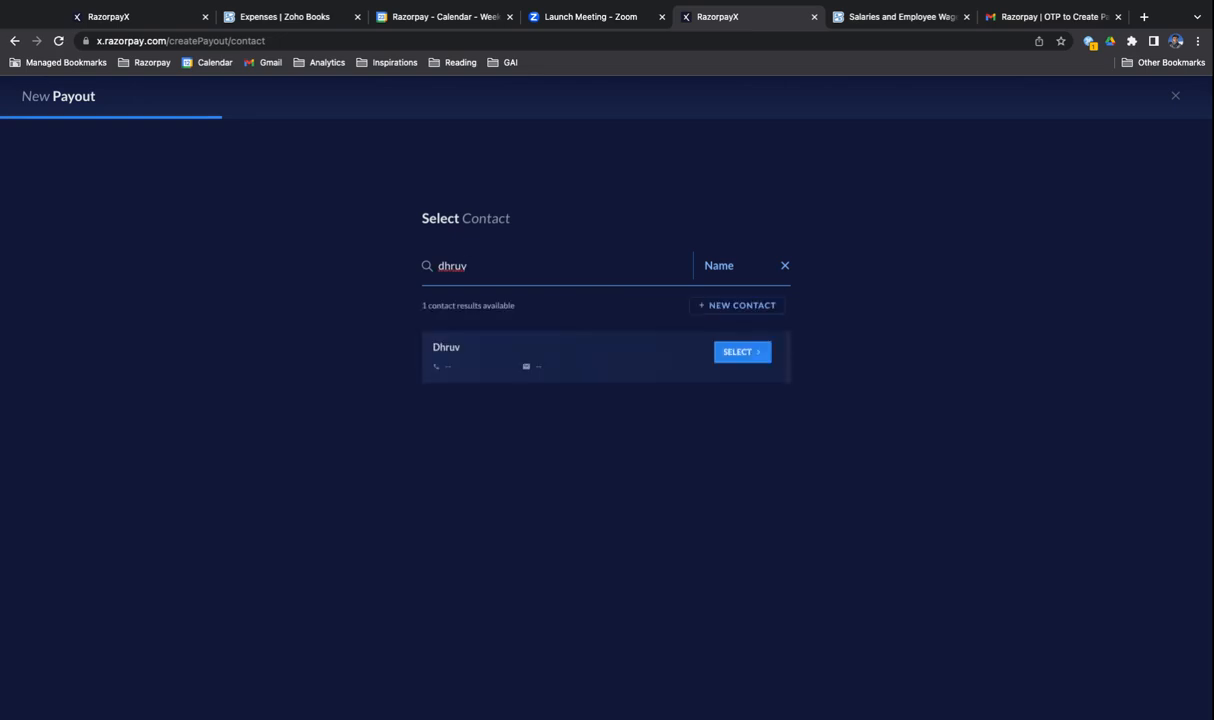
left_click(499, 360)
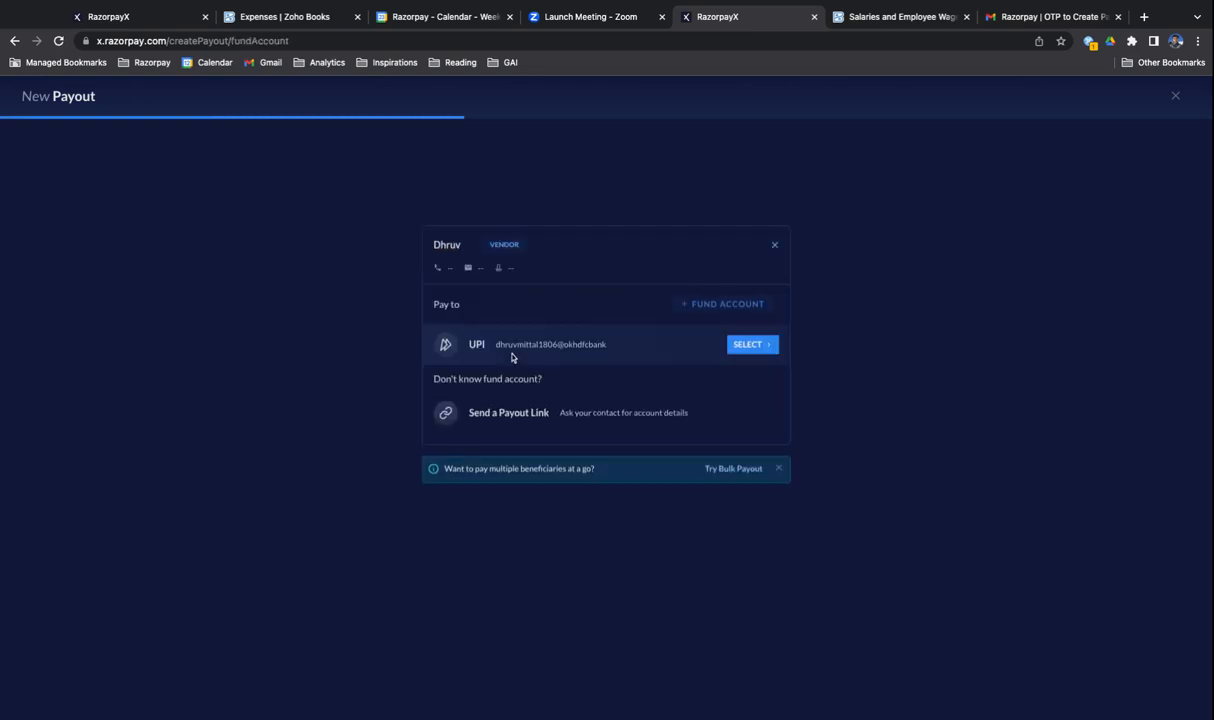
left_click(508, 349)
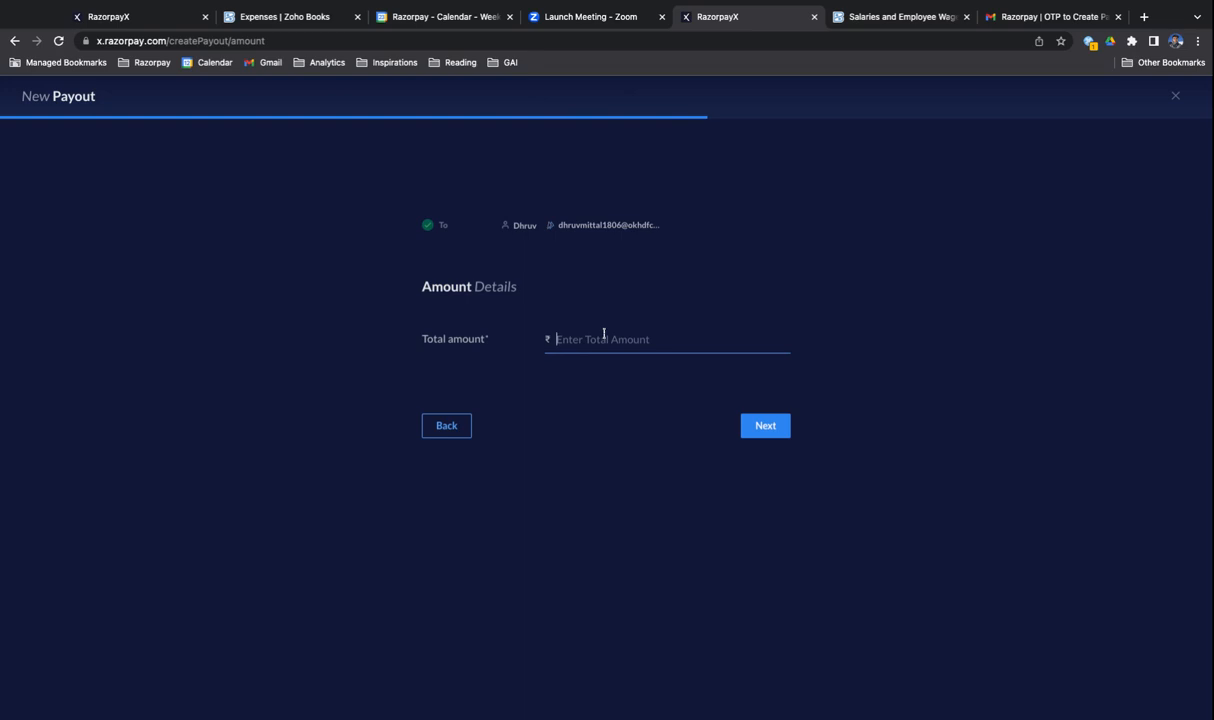
type("1")
left_click(764, 425)
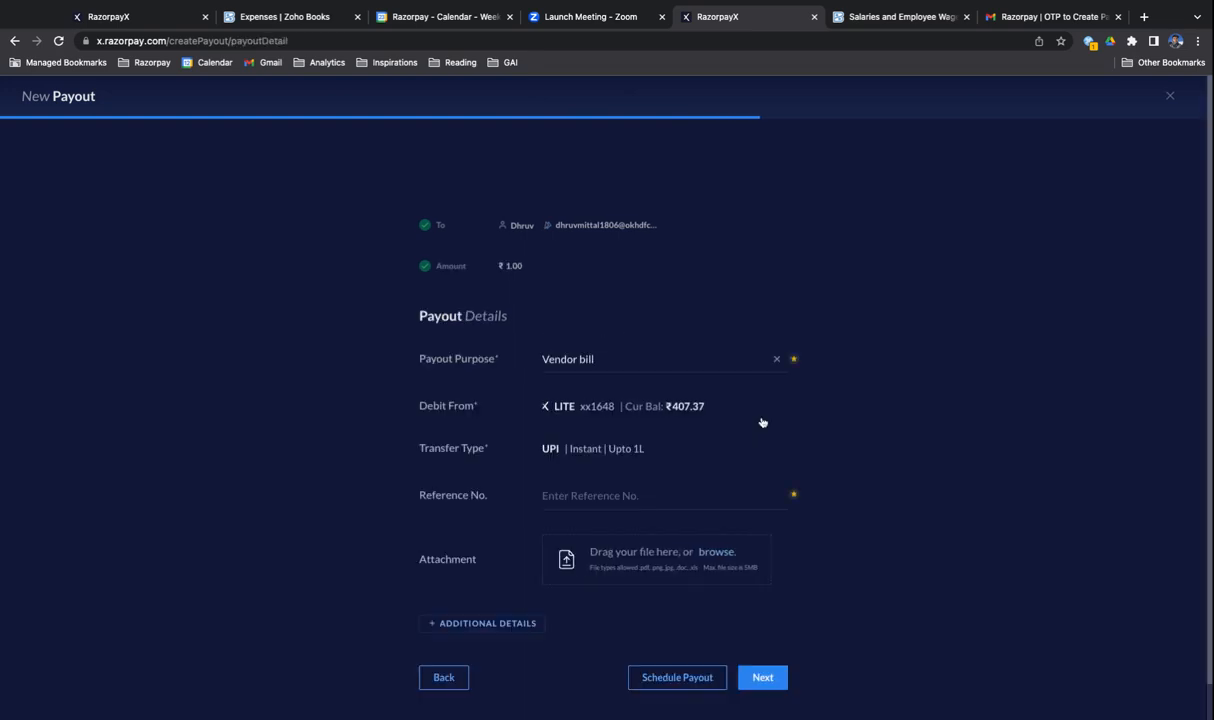
- Set the payout purpose to Automobile Expense
left_click(620, 365)
left_click(610, 361)
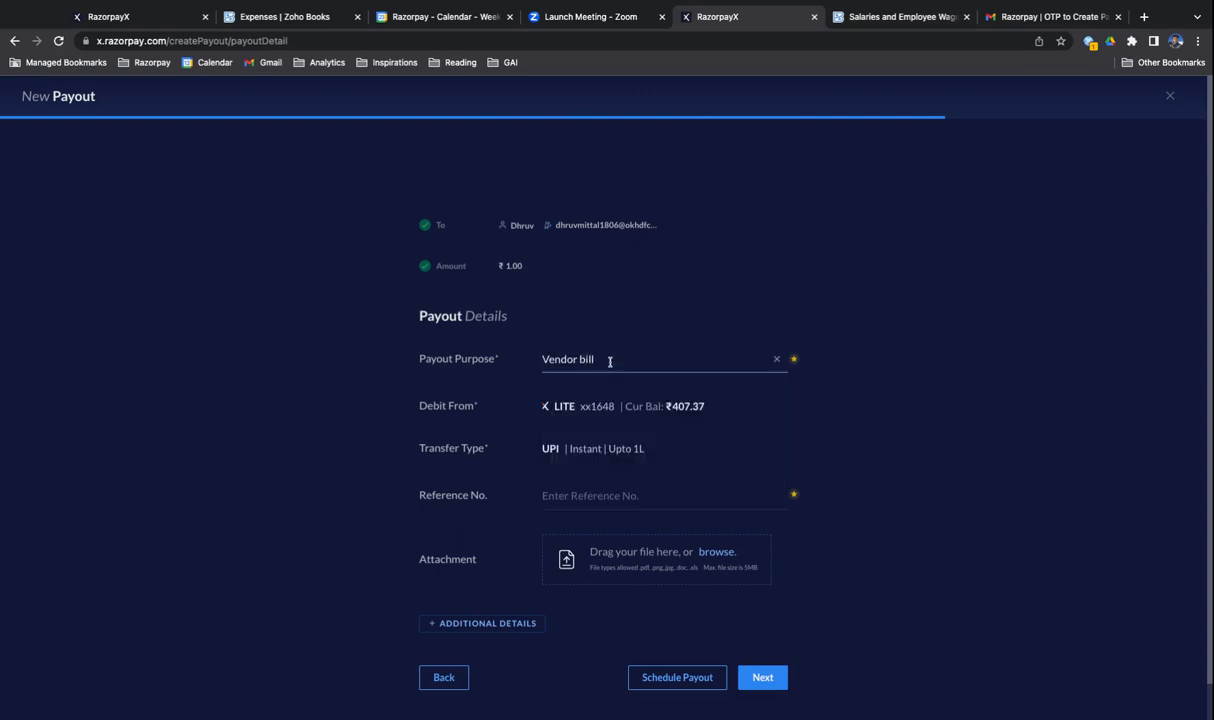
left_click(610, 361)
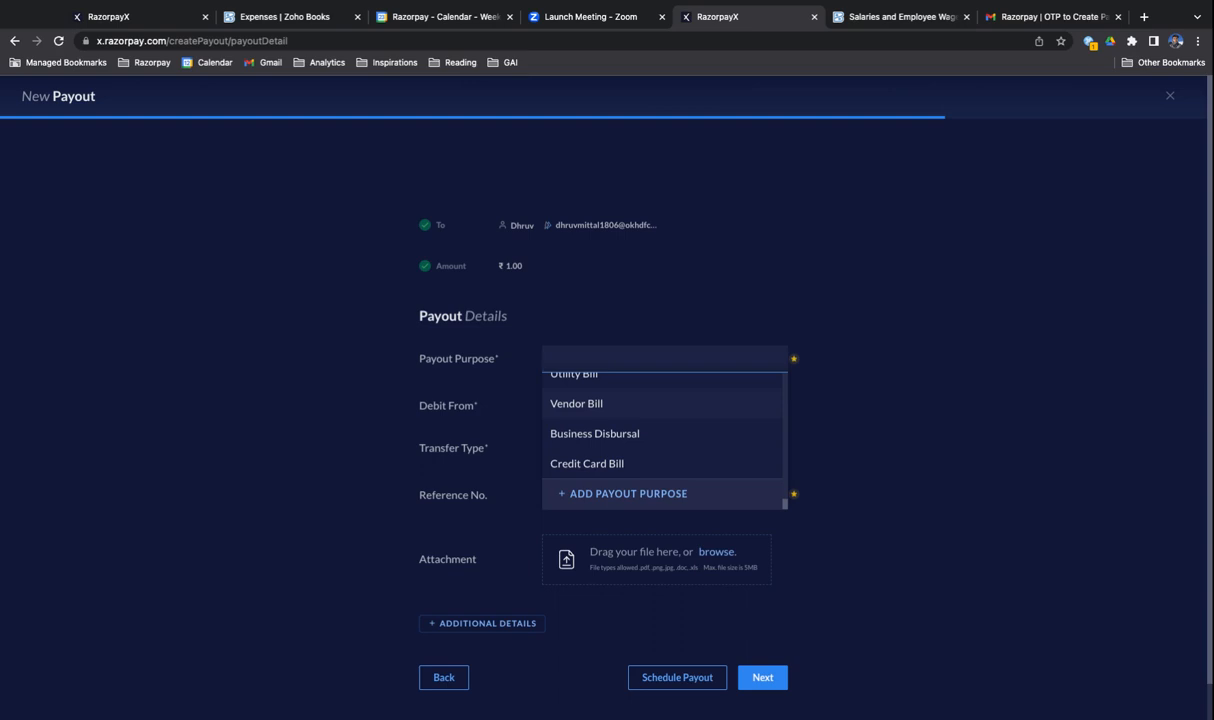
type("Autom")
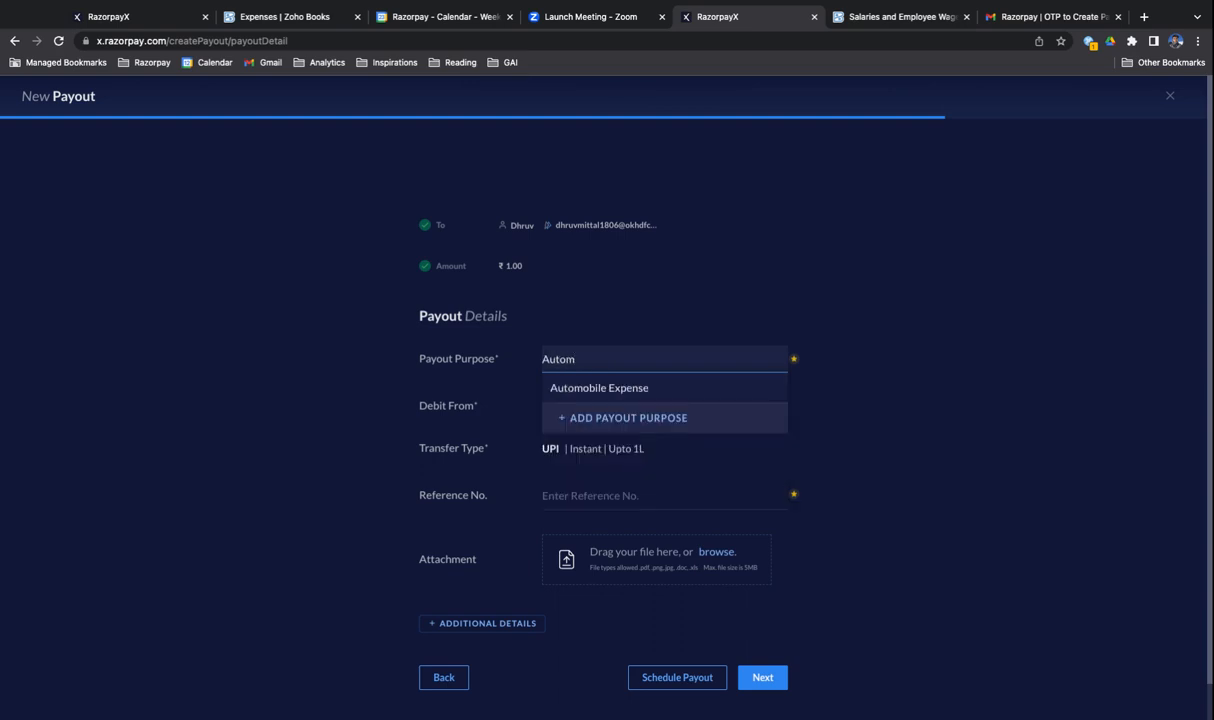
left_click(600, 388)
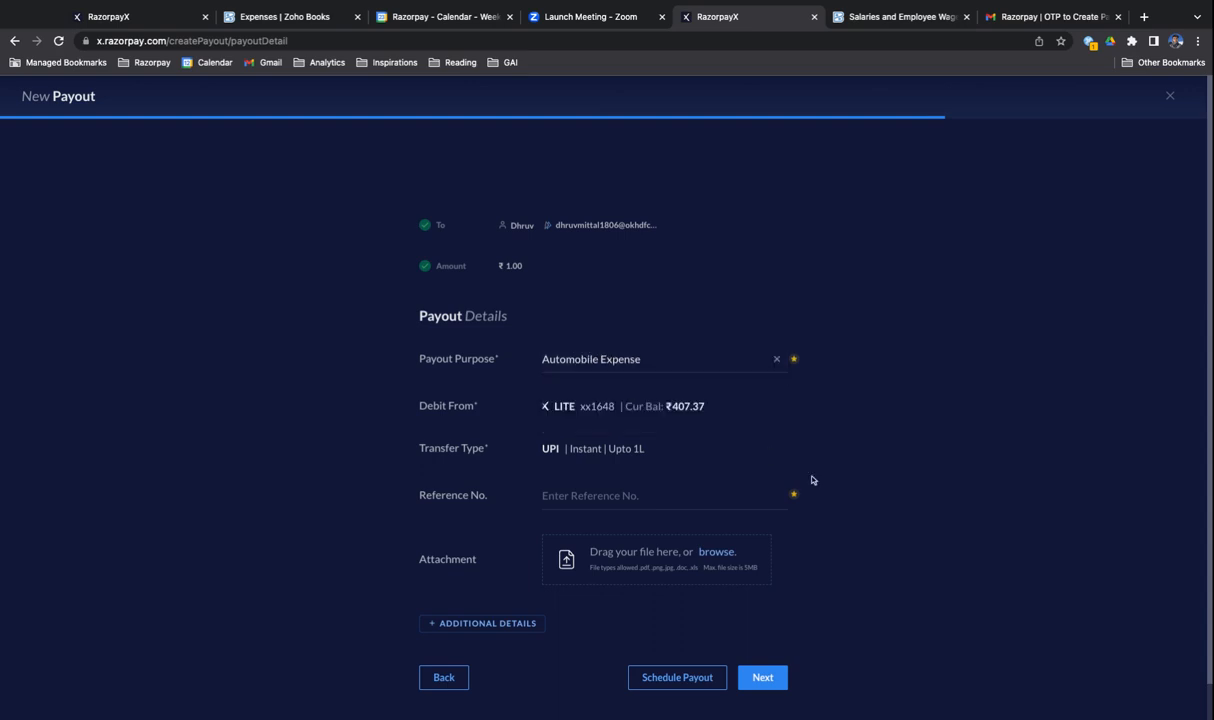
- Attach Biorex Biosciences Invoice.pdf to the payout and enter INV001 as the reference number
scroll(790, 510, "down", 1)
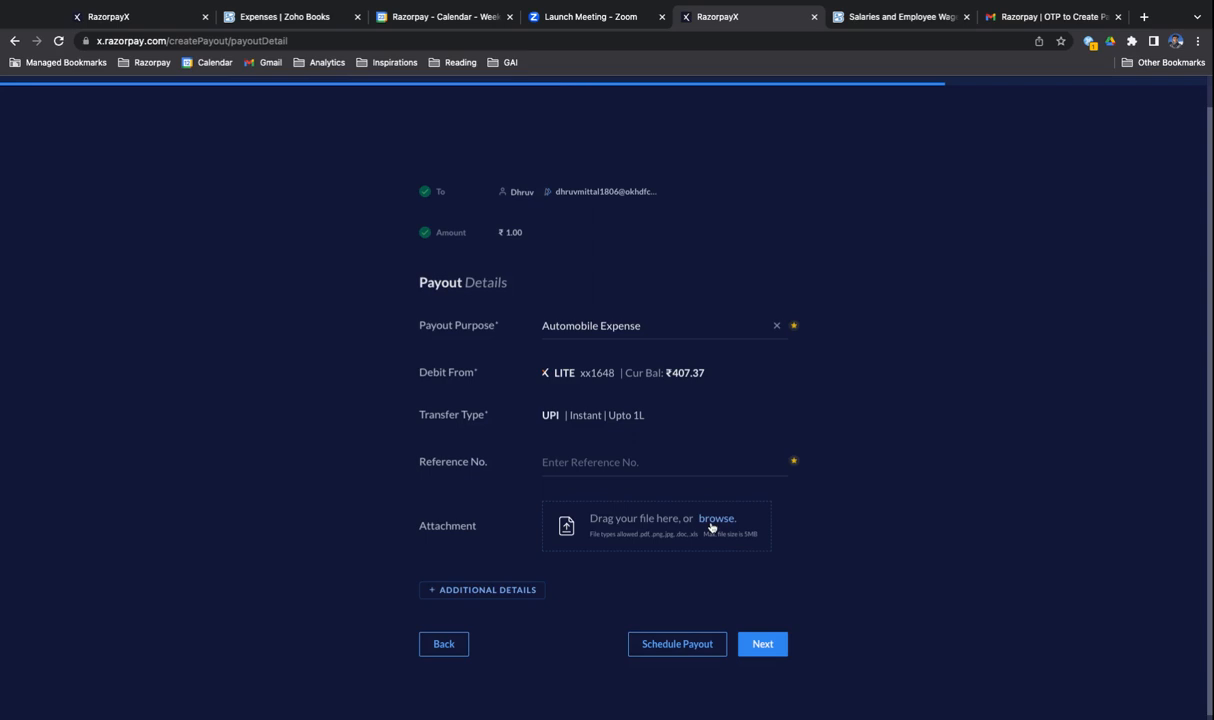
left_click(711, 522)
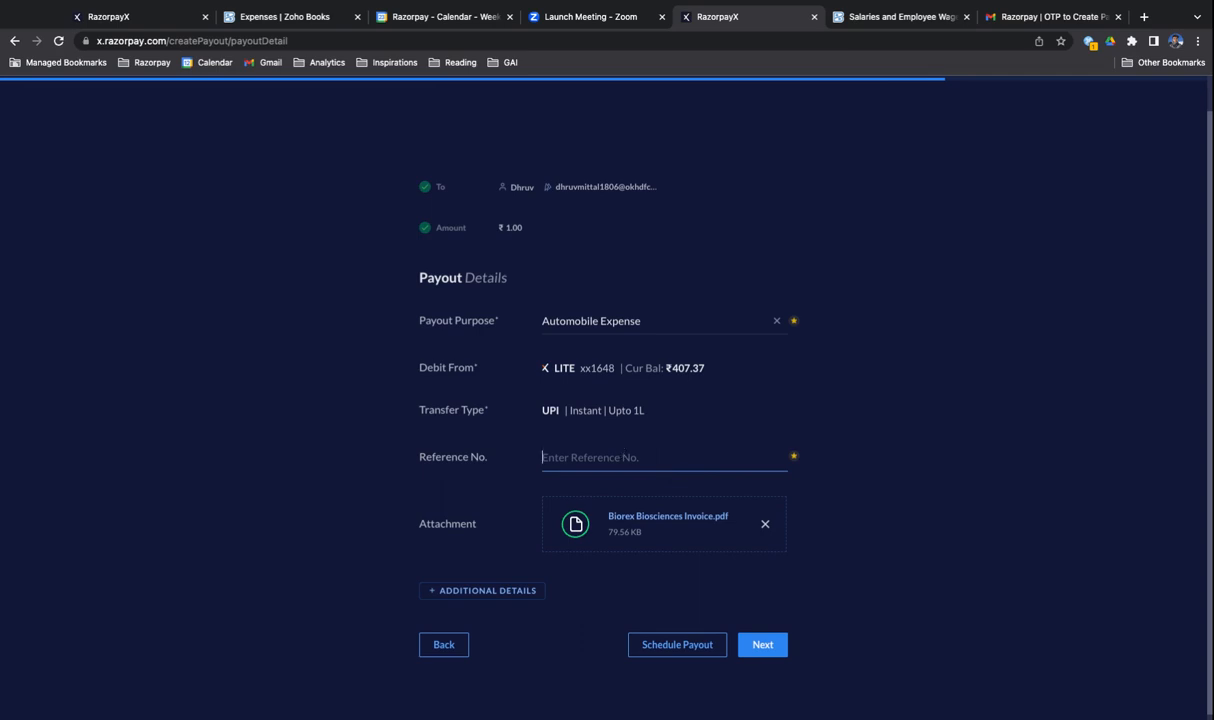
type("INB")
type("001")
left_click(824, 466)
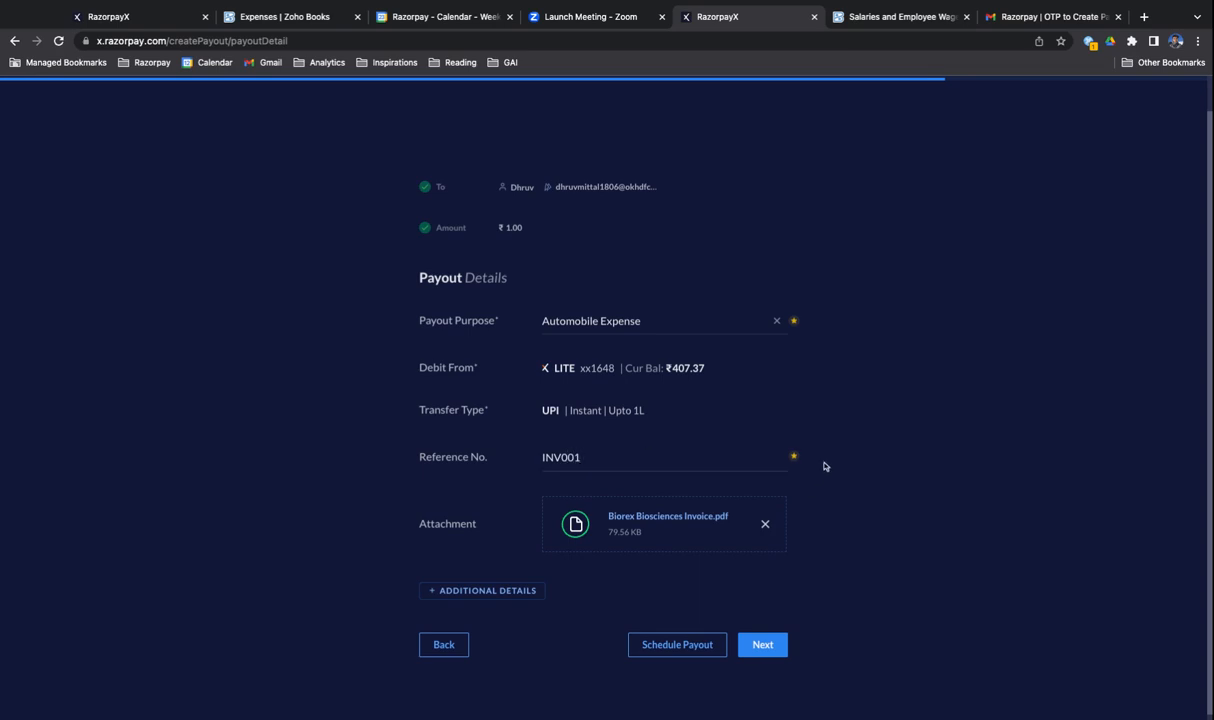
- Confirm and pay the ₹1 payout with the one-time verification code, and refresh the payouts list
left_click(773, 656)
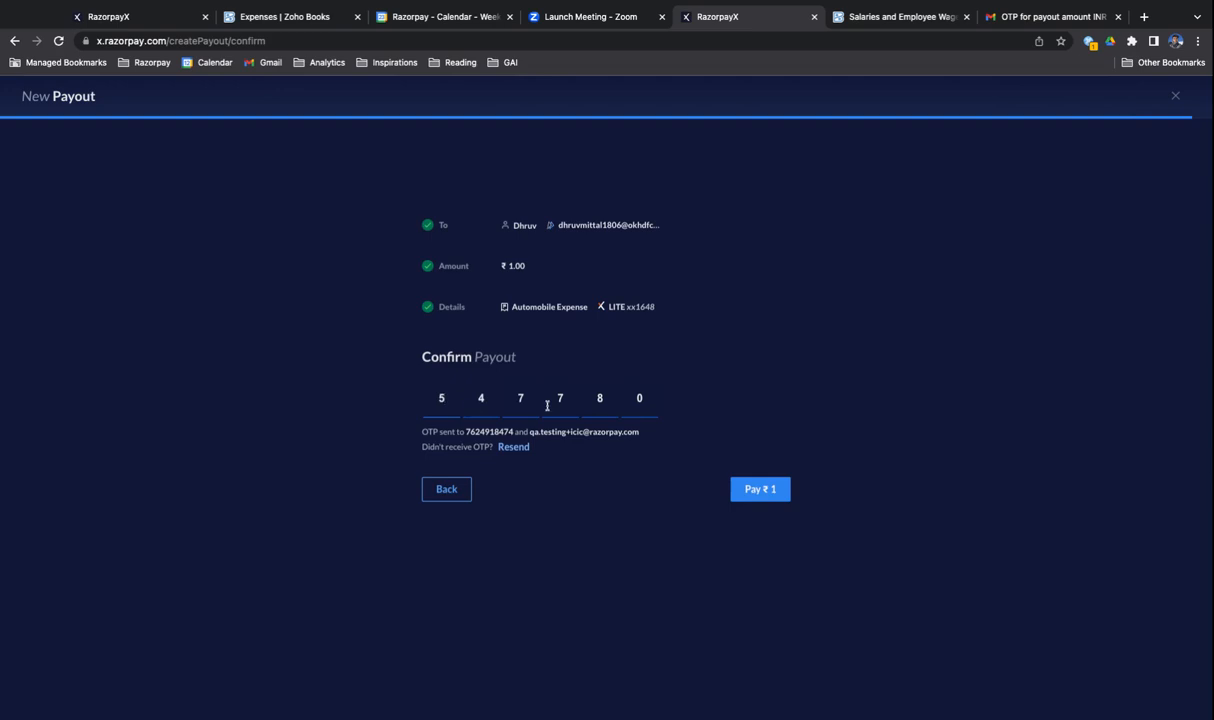
left_click(757, 489)
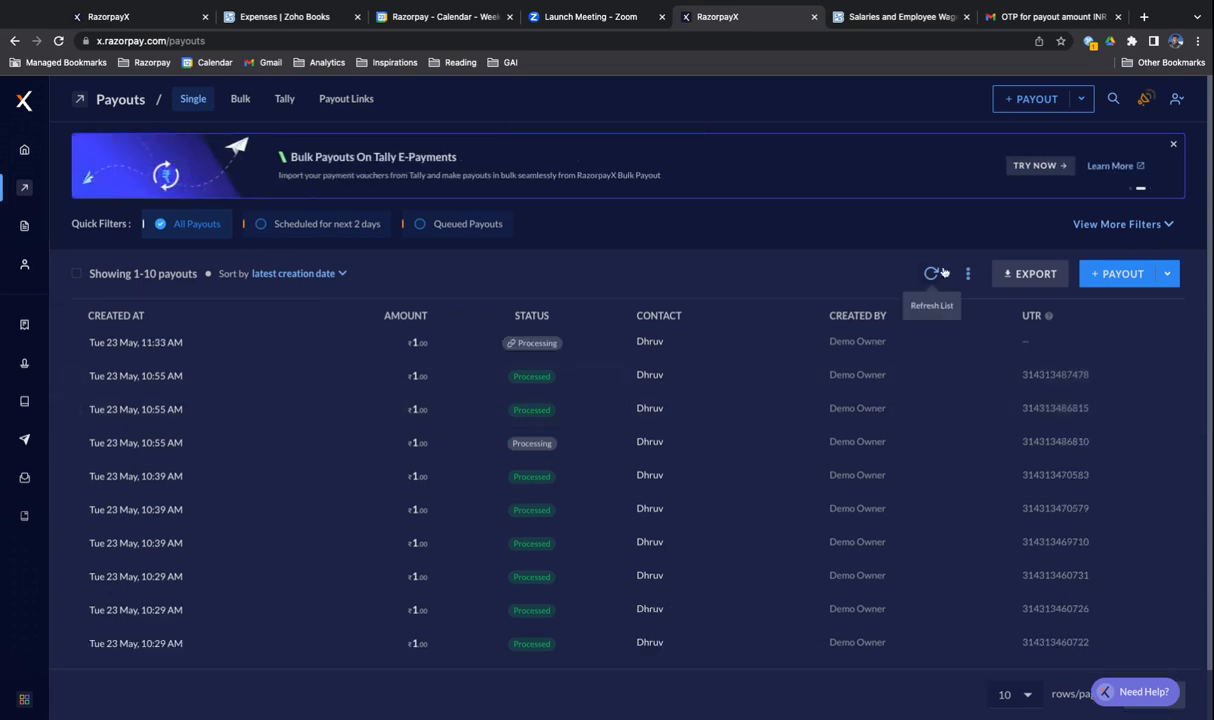
left_click(931, 273)
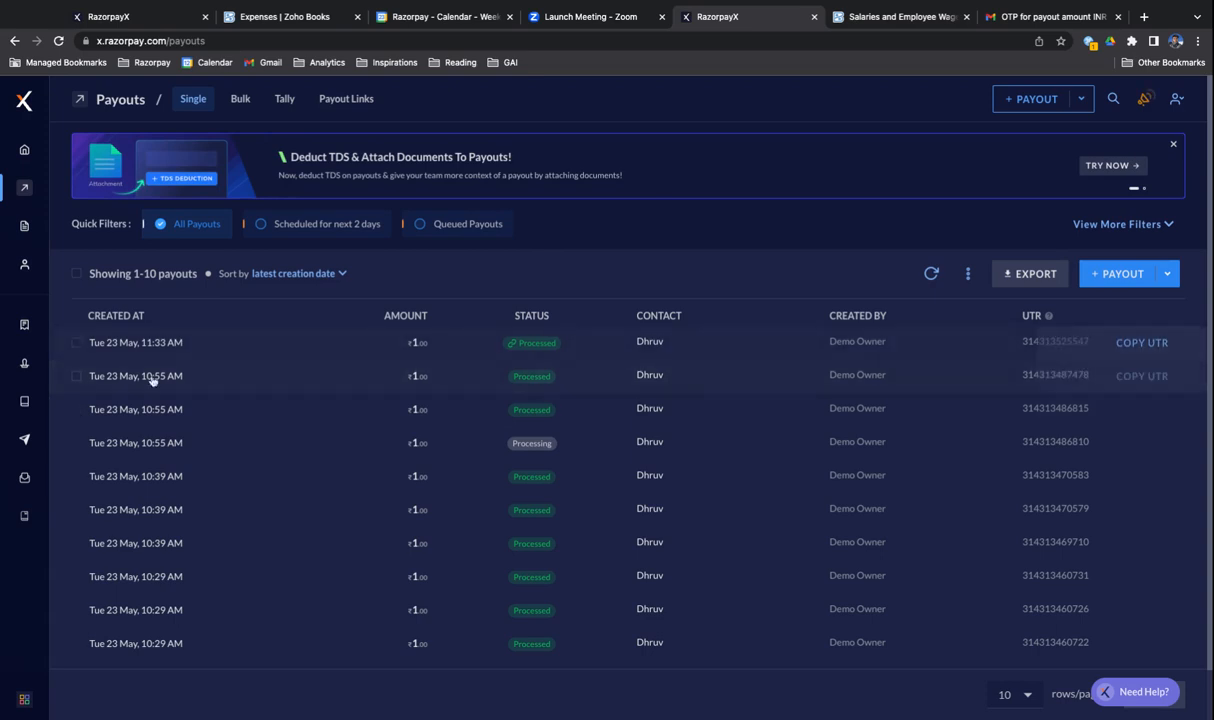
- Open the uncategorised expenses in Accounting and start categorising all of them
mouse_move(30, 390)
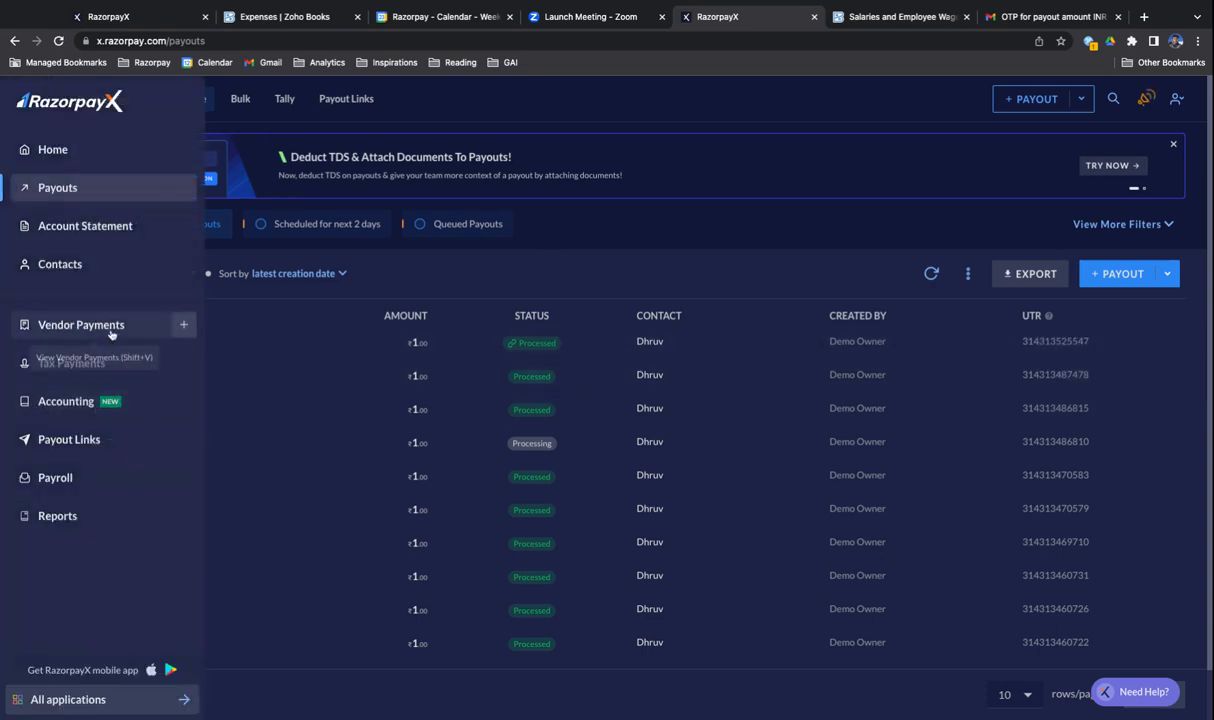
left_click(87, 404)
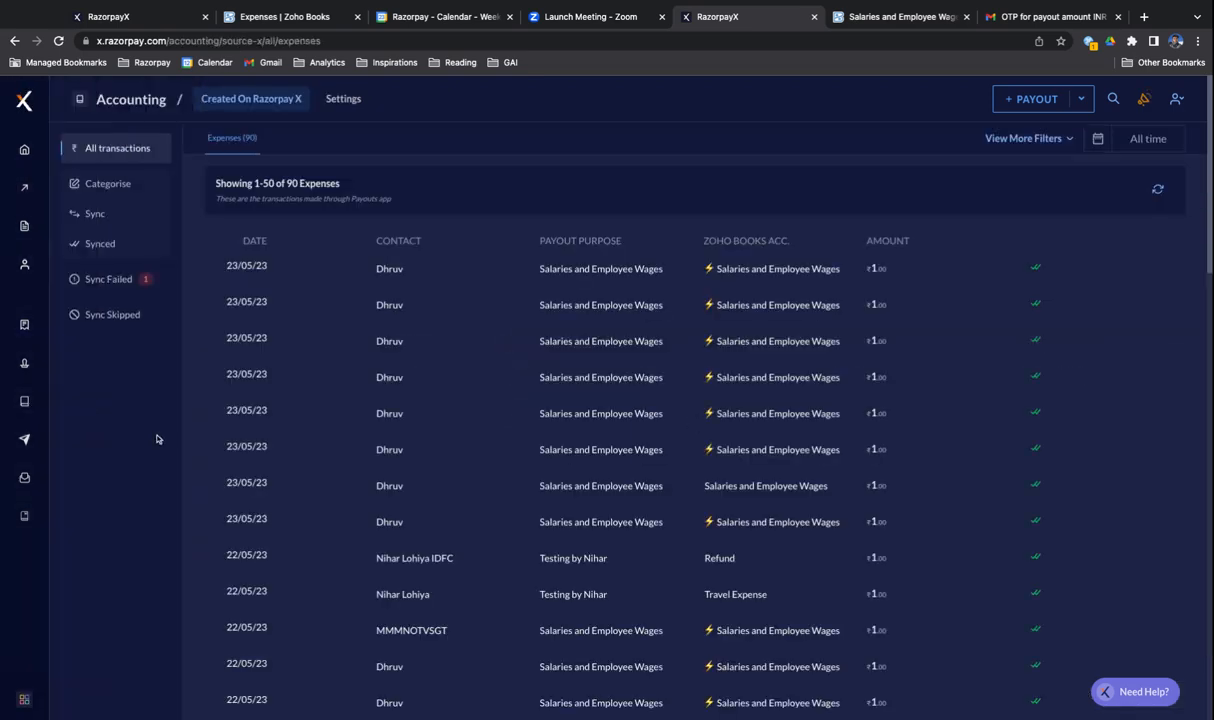
left_click(124, 181)
left_click(122, 149)
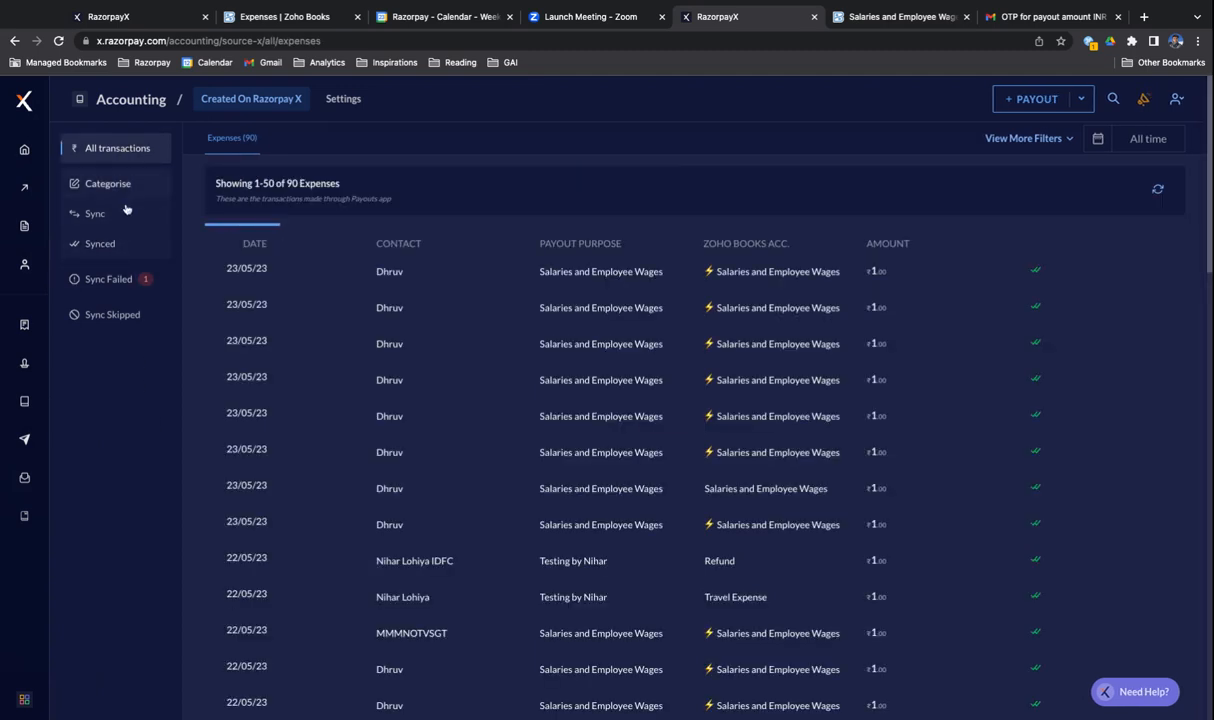
left_click(125, 186)
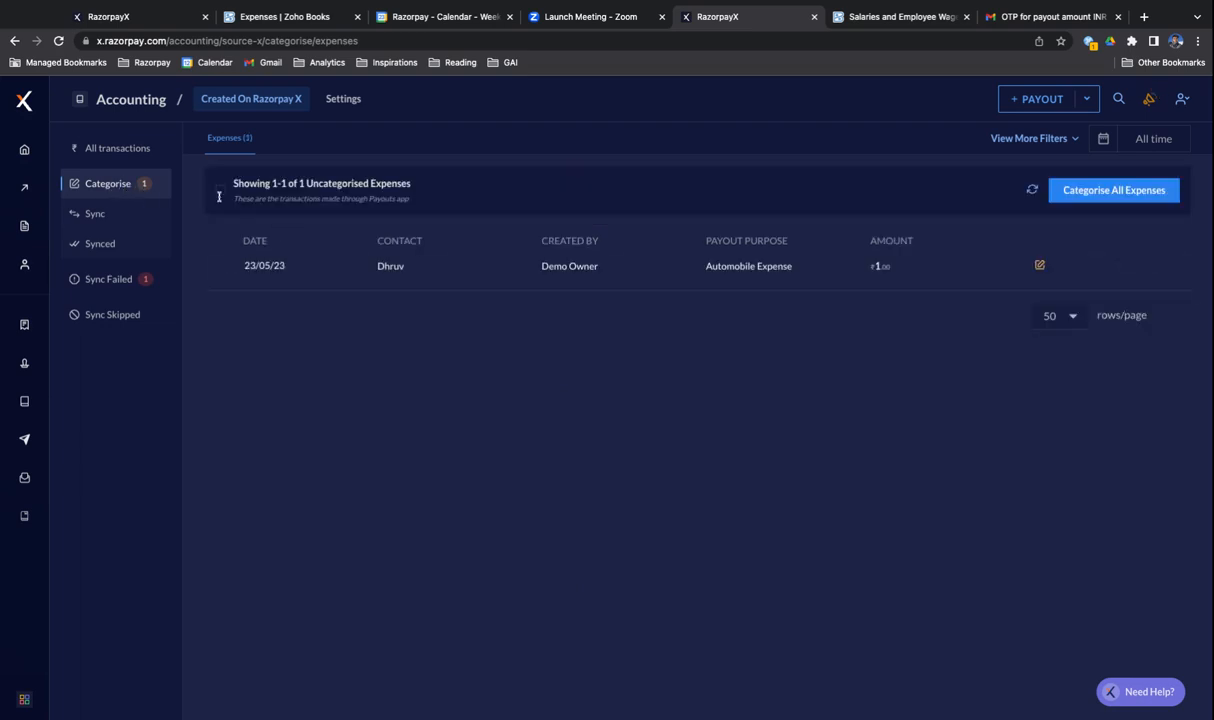
mouse_move(609, 283)
left_click(1131, 192)
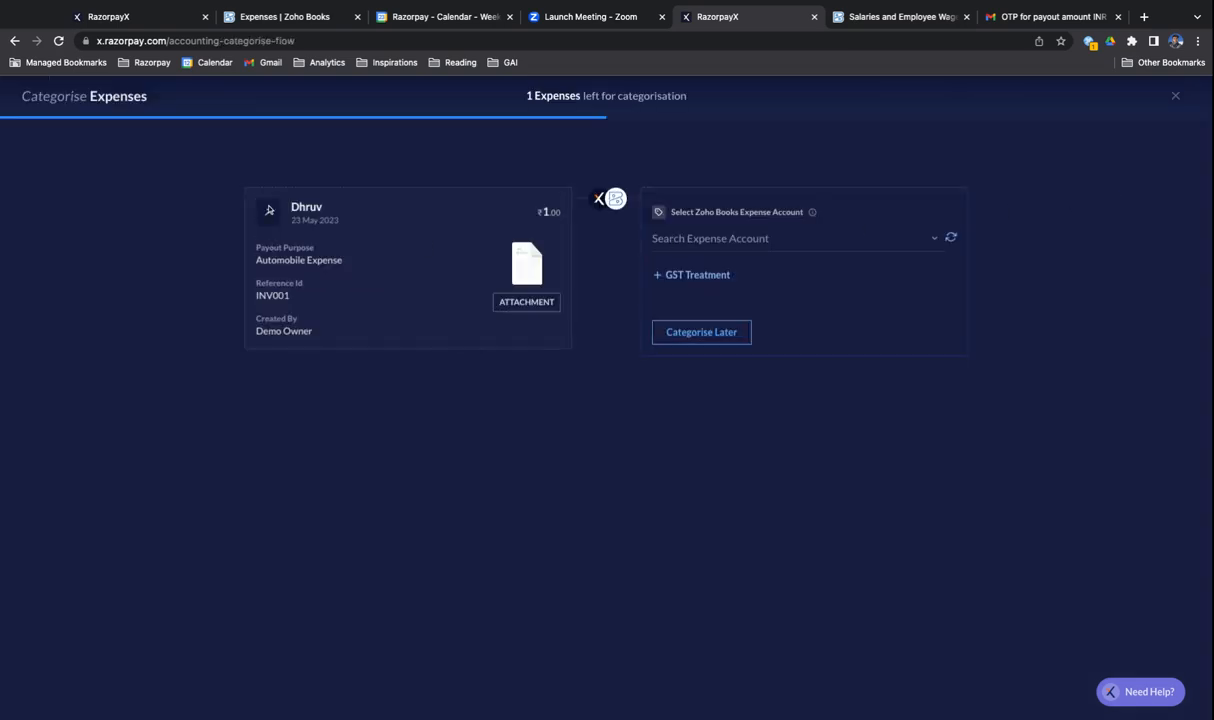
- Preview the invoice attached to the expense at different zoom levels and close the preview
left_click_drag(316, 207, 269, 210)
left_click(508, 302)
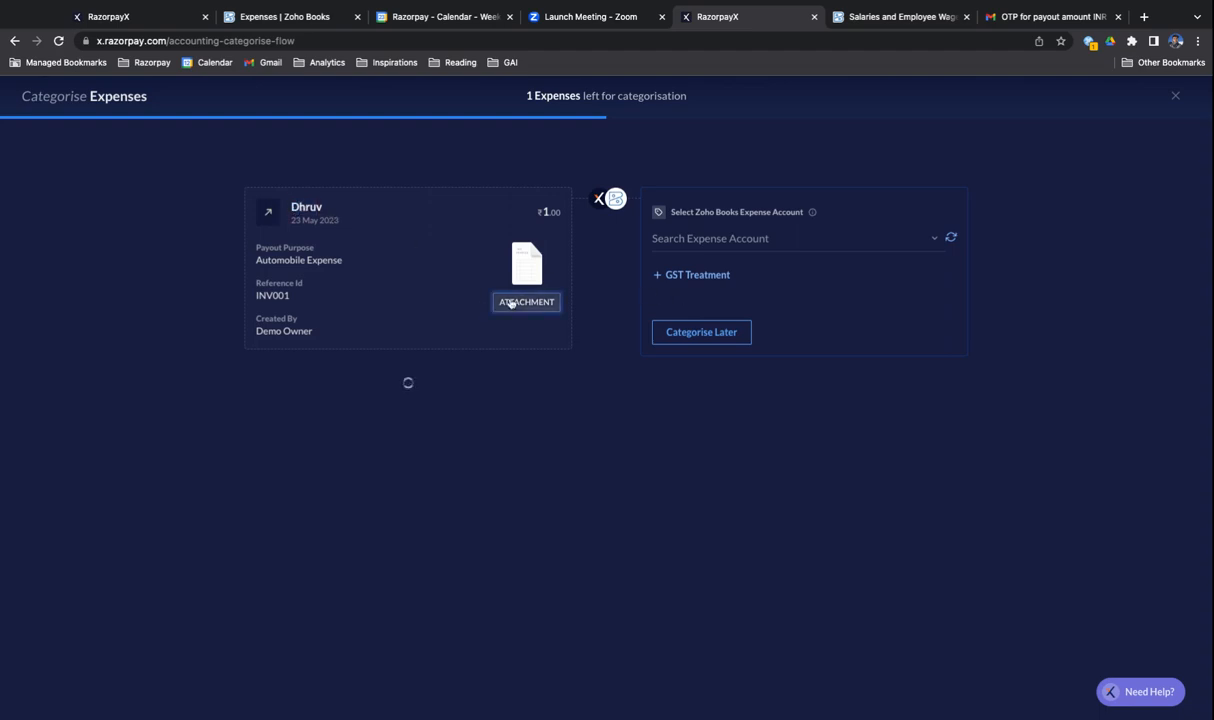
scroll(557, 453, "down", 1)
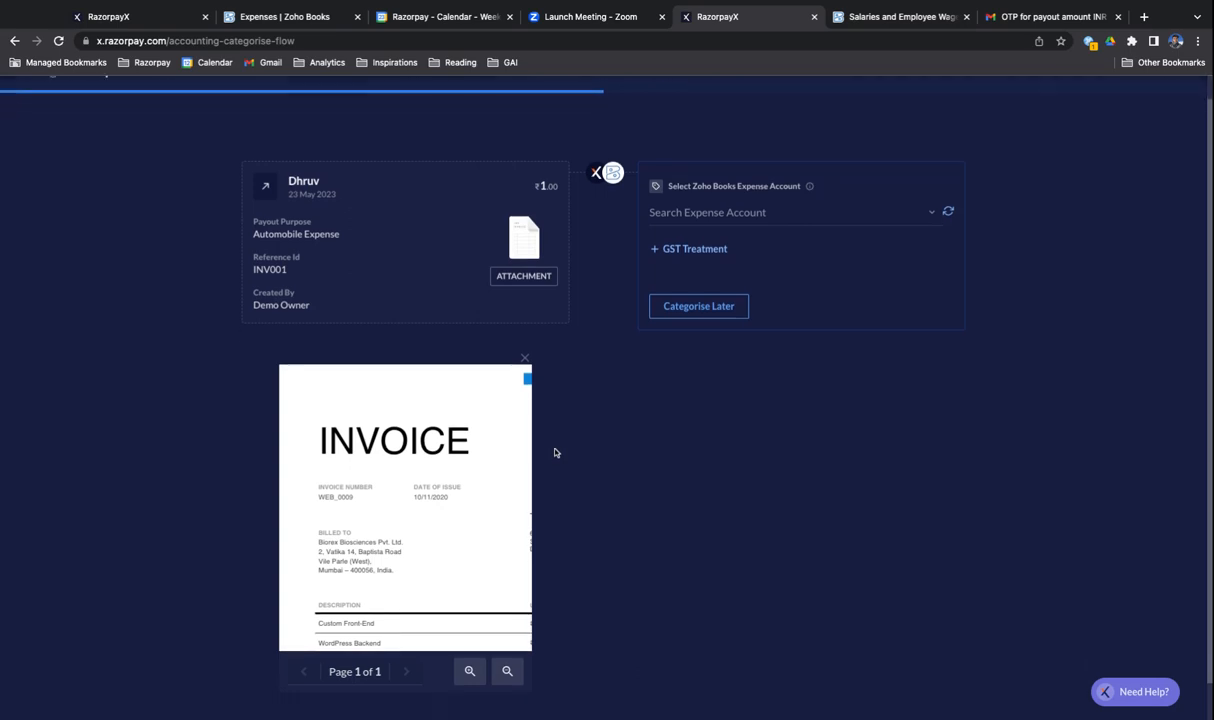
left_click(499, 676)
left_click(501, 674)
left_click(471, 671)
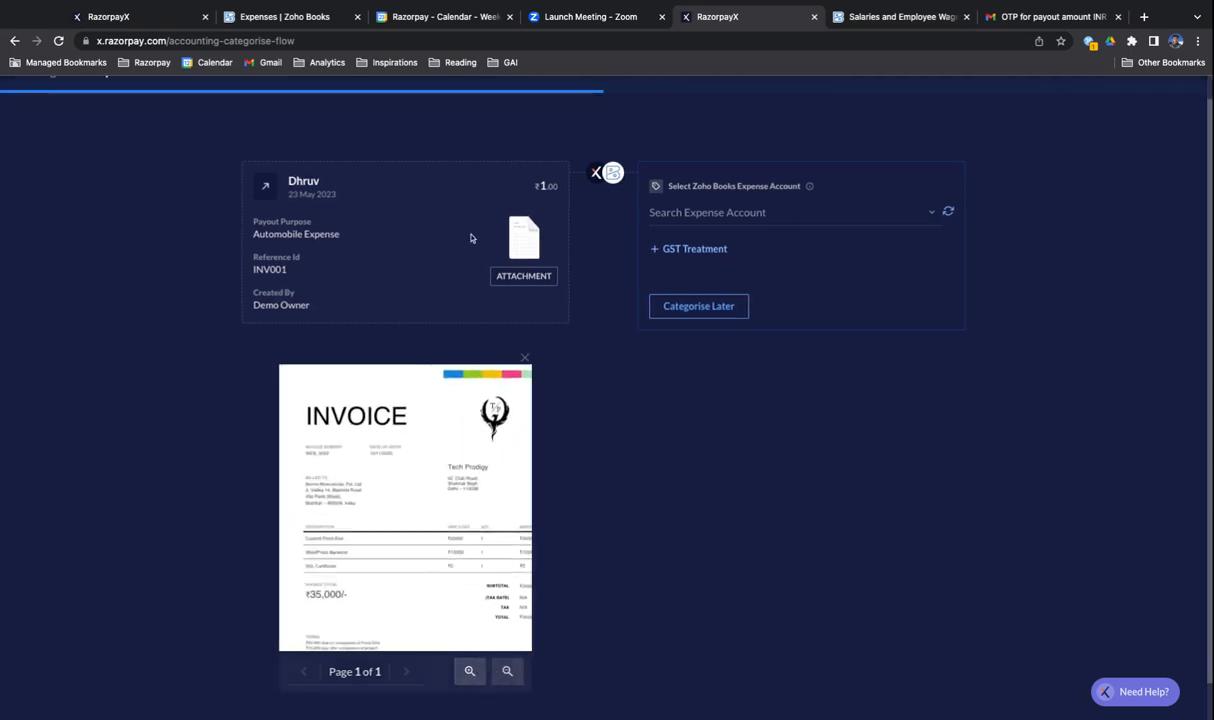
left_click(524, 357)
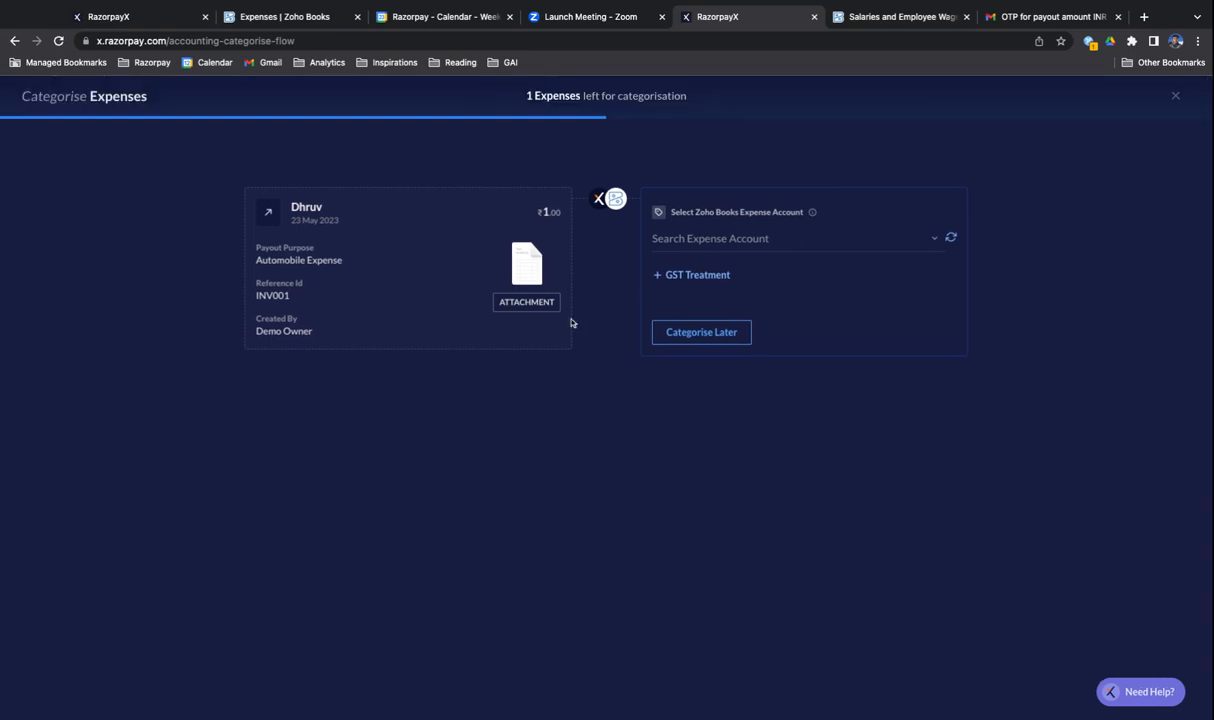
- Assign the expense to the Zoho Books expense account Automobile Expense
left_click(738, 238)
type("autom")
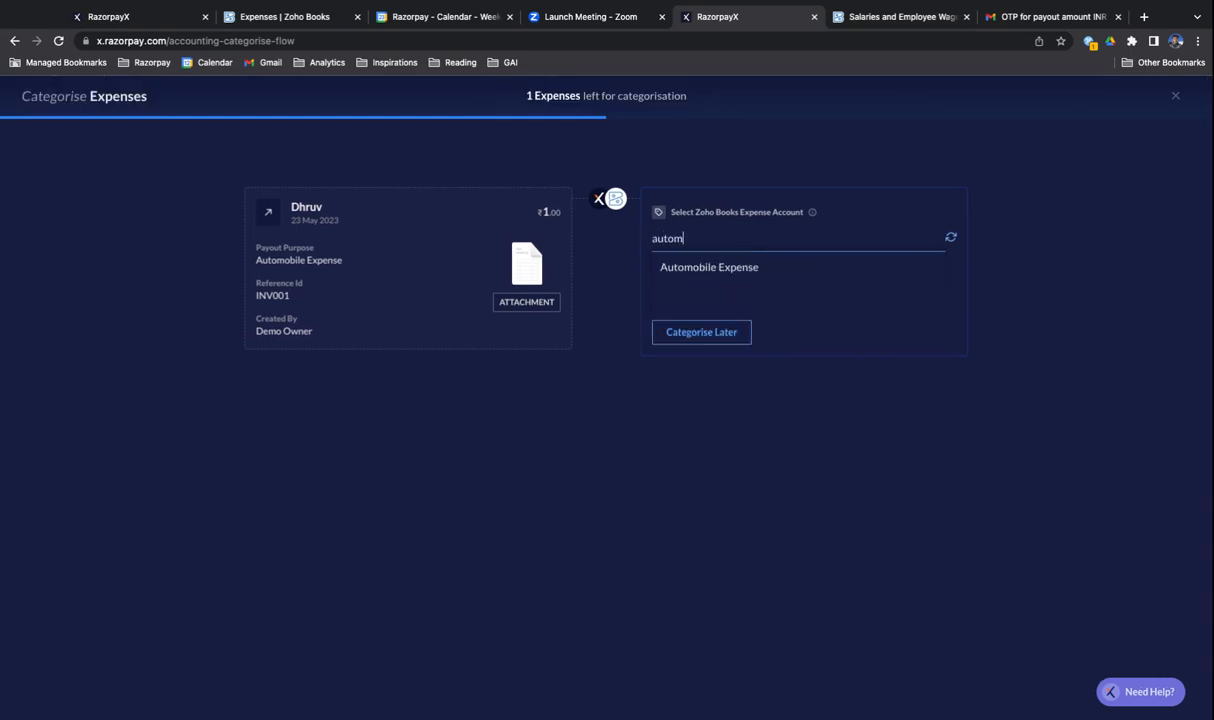
left_click(686, 265)
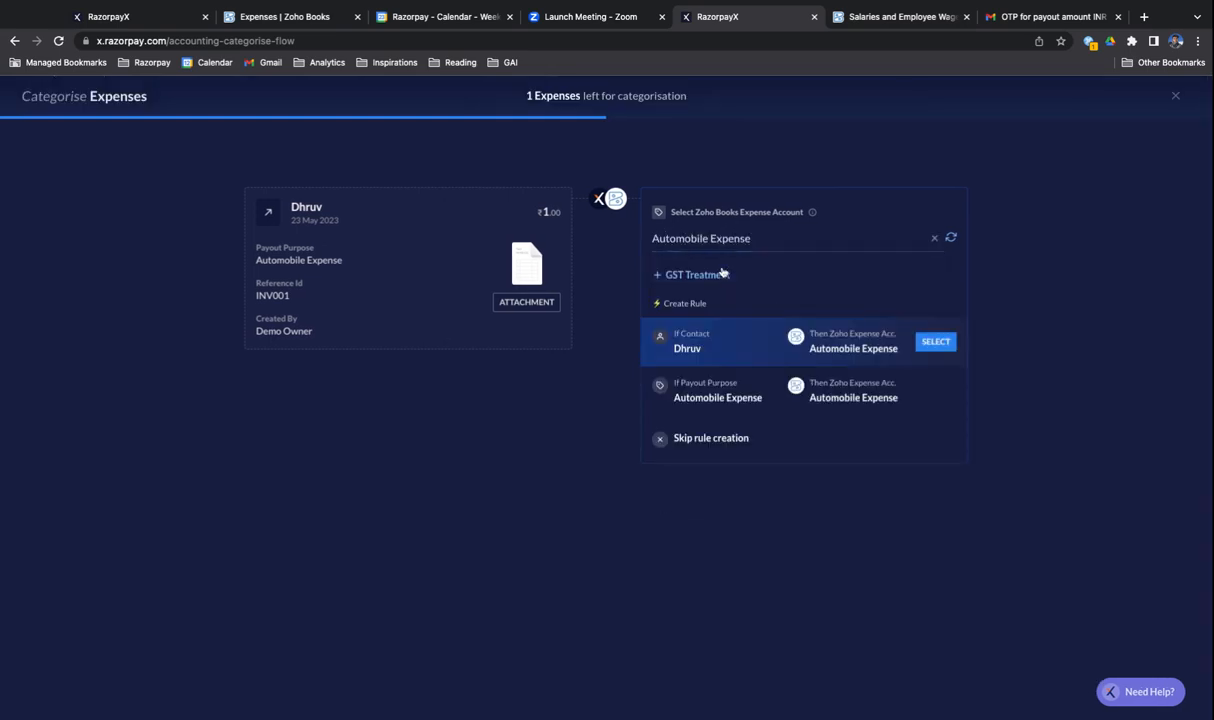
- Add GST treatment to the expense and paste the vendor's GSTIN
left_click(716, 283)
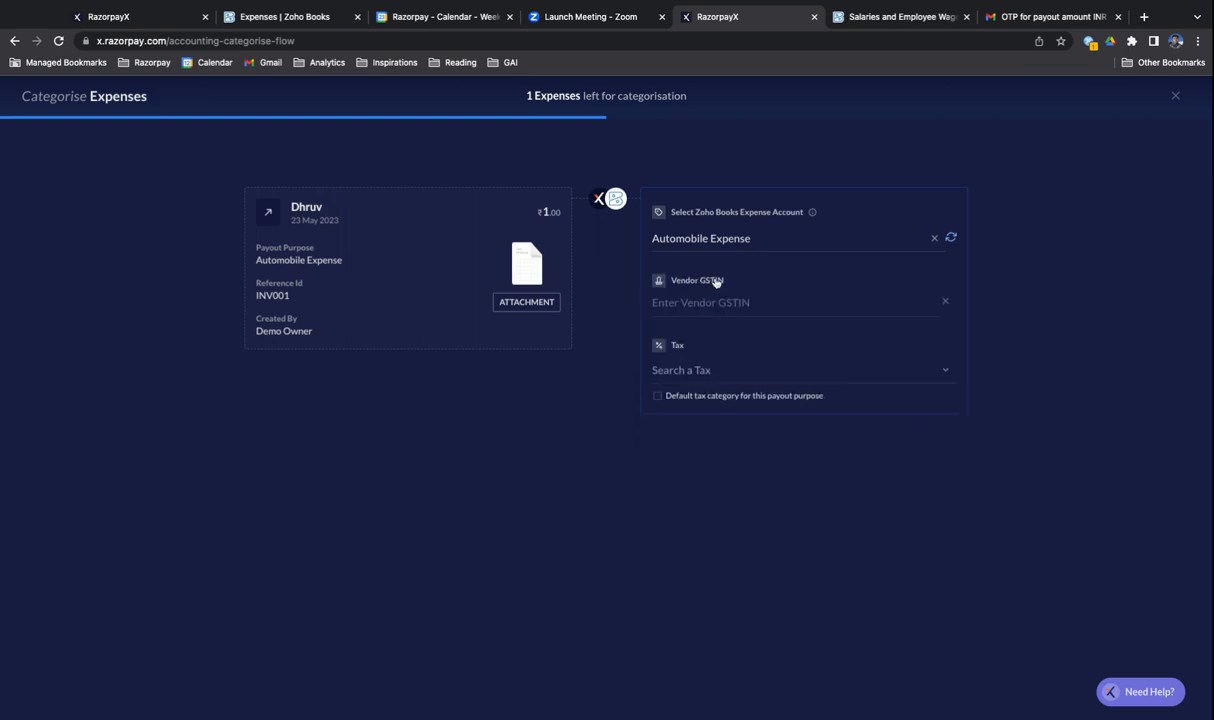
left_click(736, 310)
left_click(1010, 421)
left_click(768, 291)
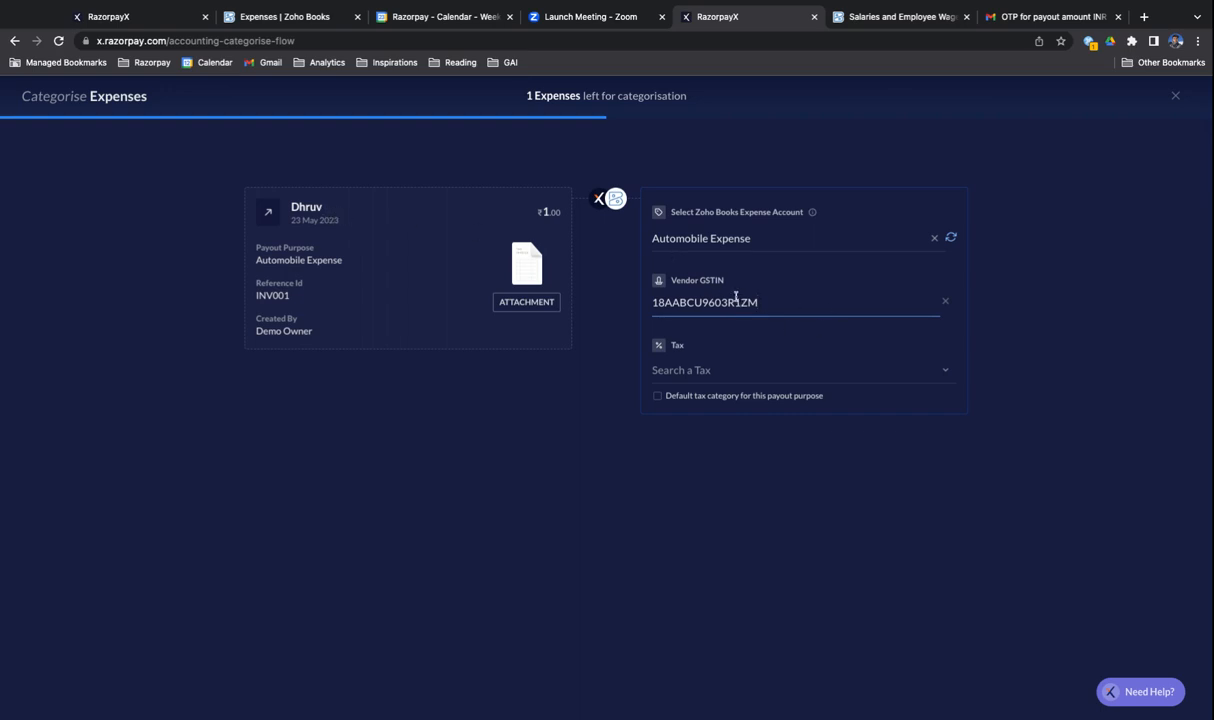
- Apply 12% tax as the payout purpose's default and create a rule mapping the Automobile Expense purpose to the Automobile Expense account
left_click(781, 371)
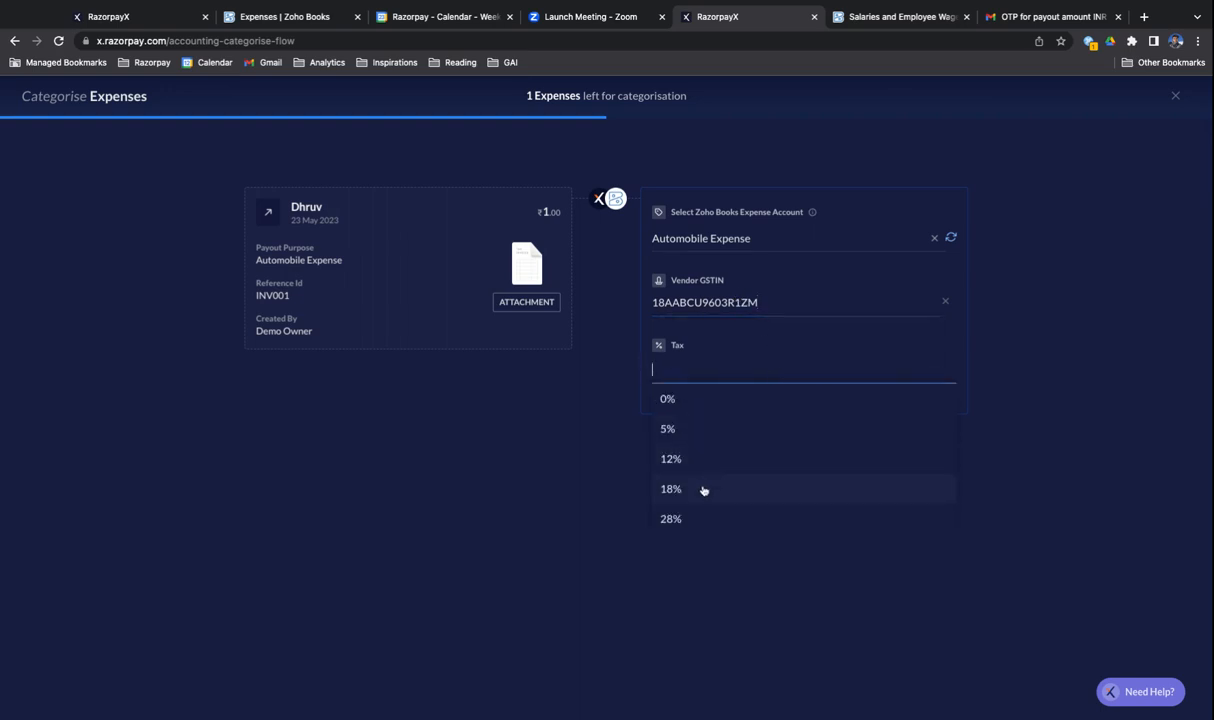
left_click(670, 460)
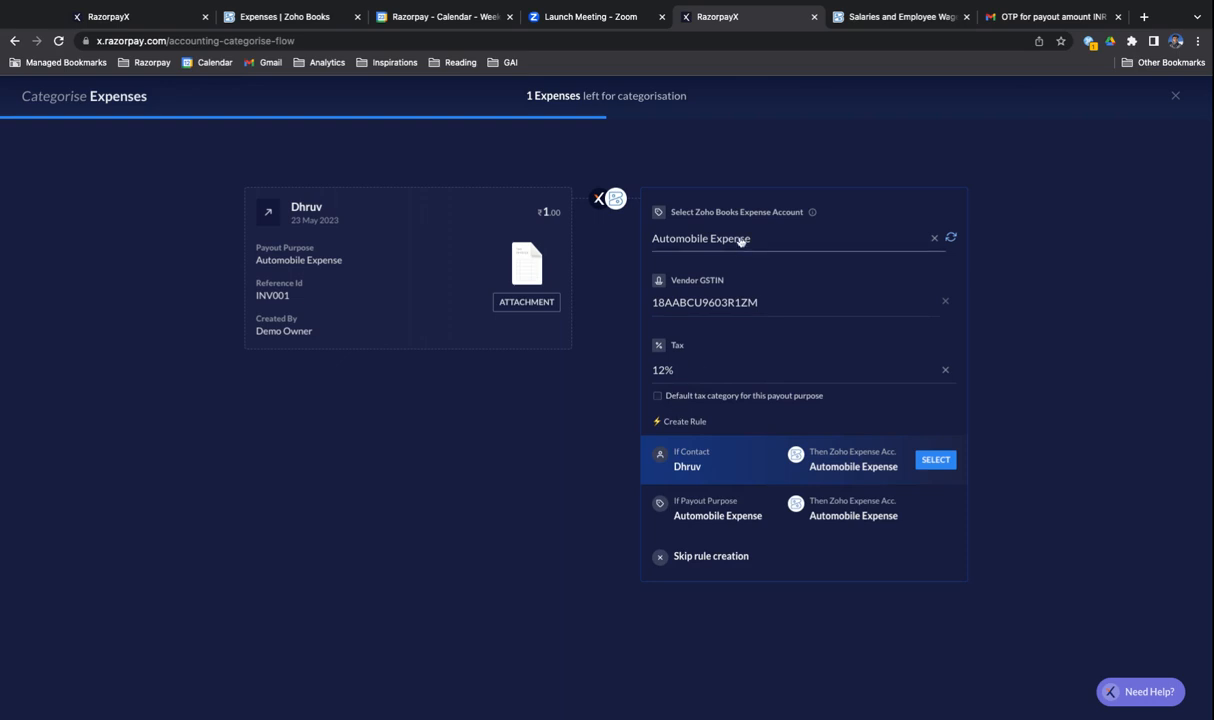
left_click(735, 397)
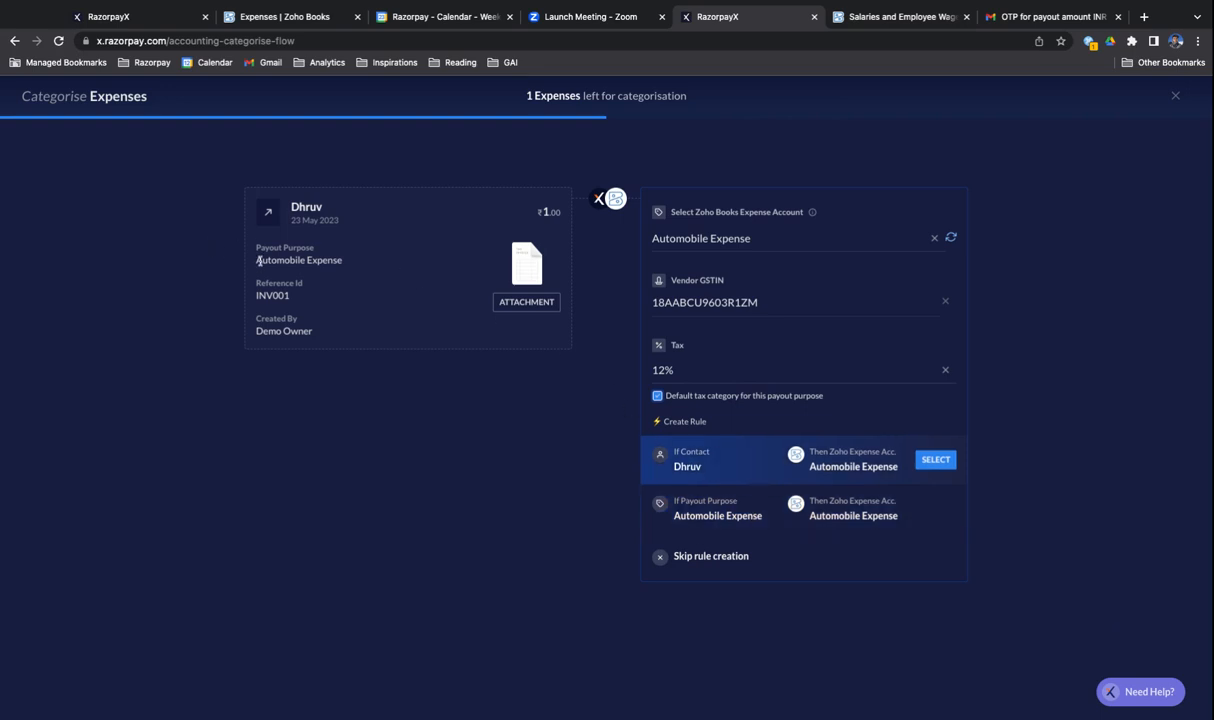
left_click(845, 526)
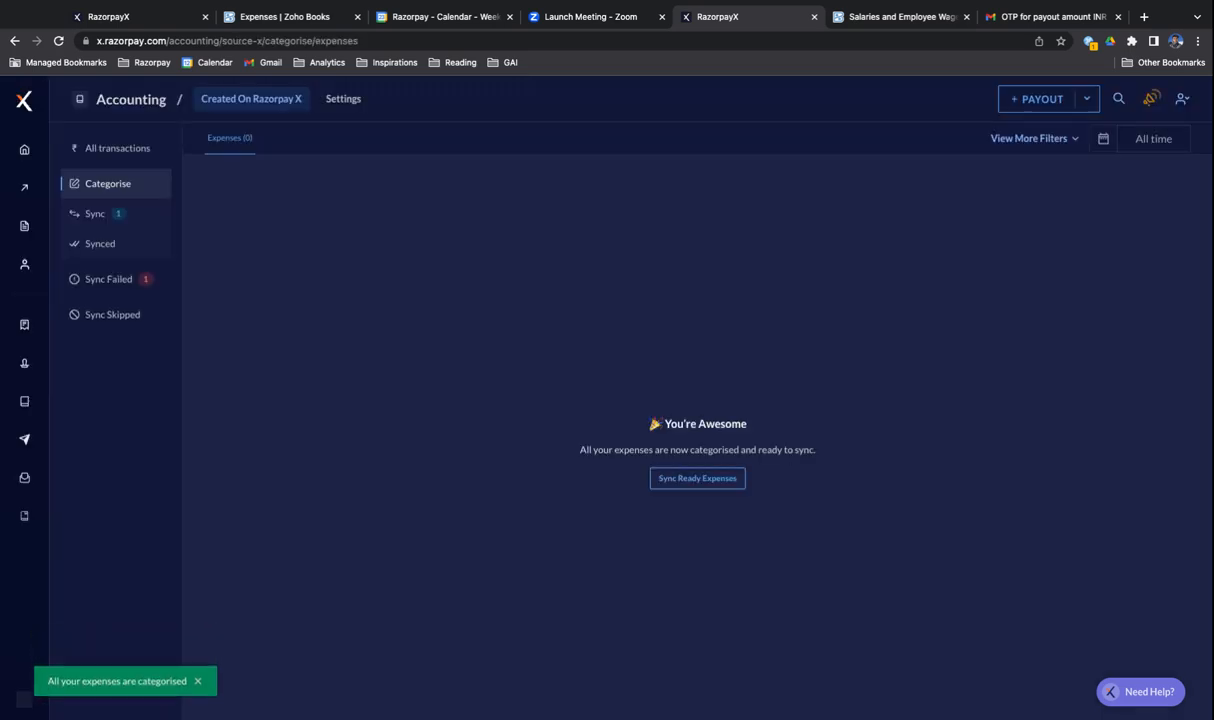
- Sync the categorised Automobile Expense entry to Zoho Books and open the list of synced expenses
left_click(141, 216)
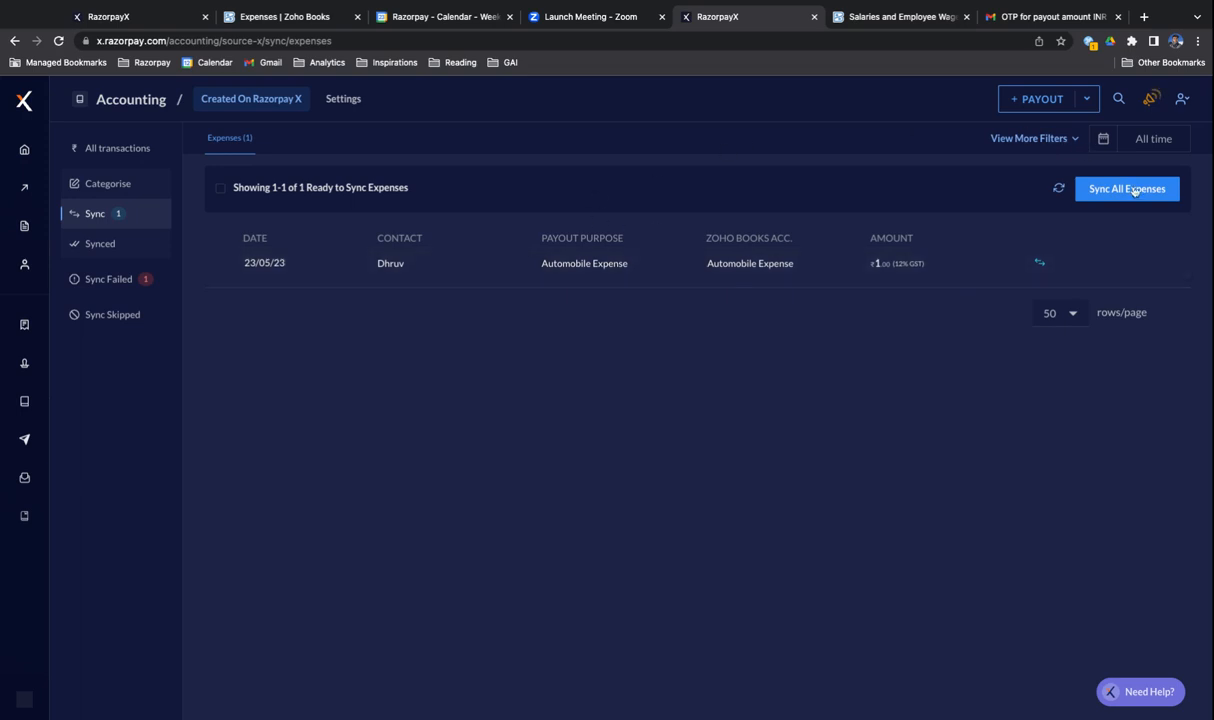
mouse_move(1103, 263)
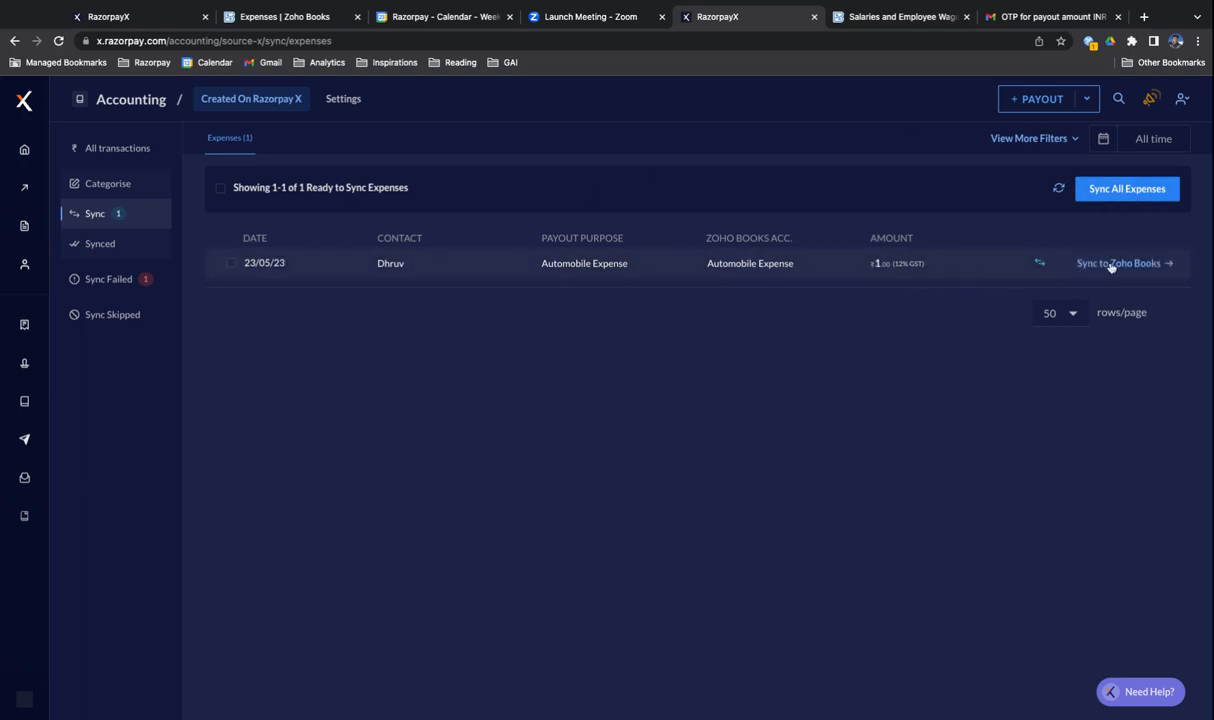
left_click(1113, 264)
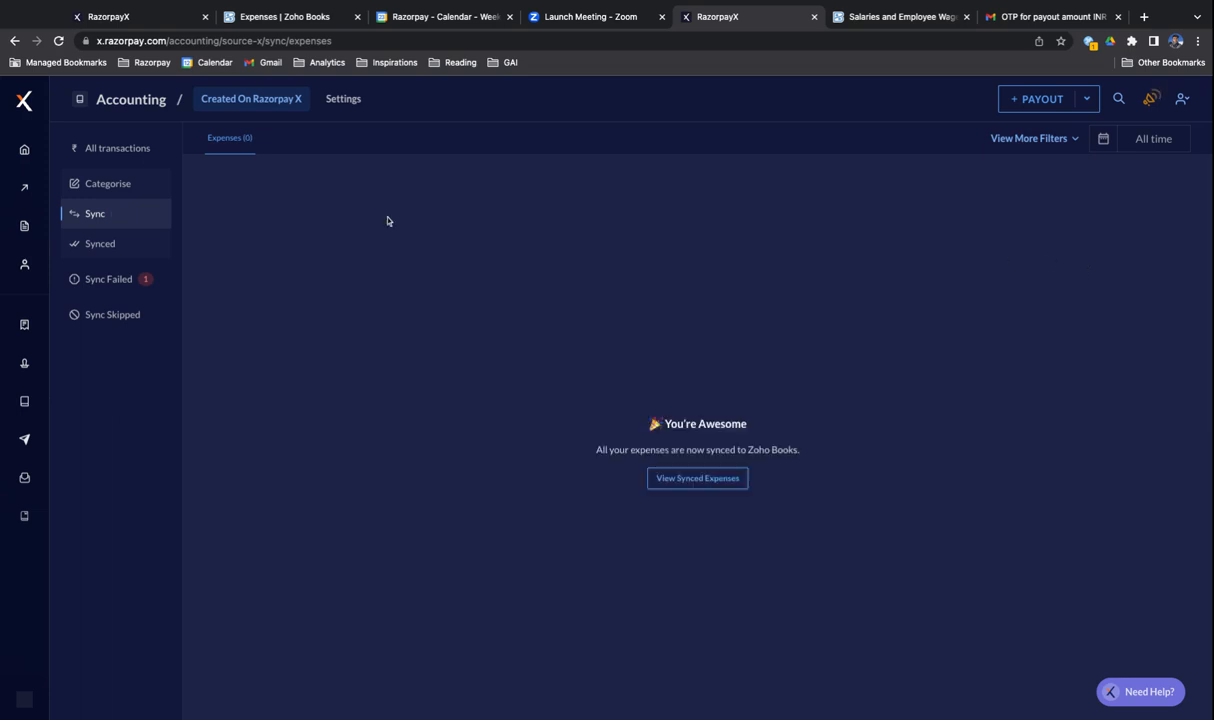
left_click(88, 240)
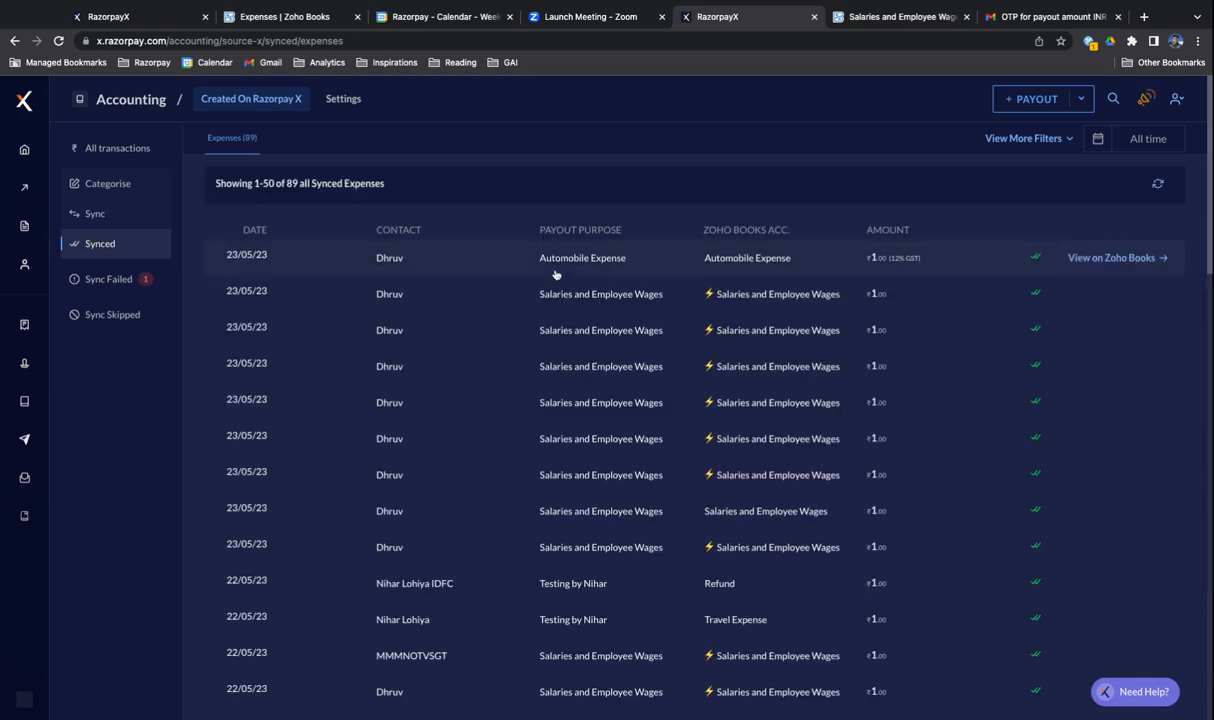
- Open the synced Automobile Expense in Zoho Books, review its tax, reference number, GST details and journal entries, and return to RazorpayX
left_click(1110, 258)
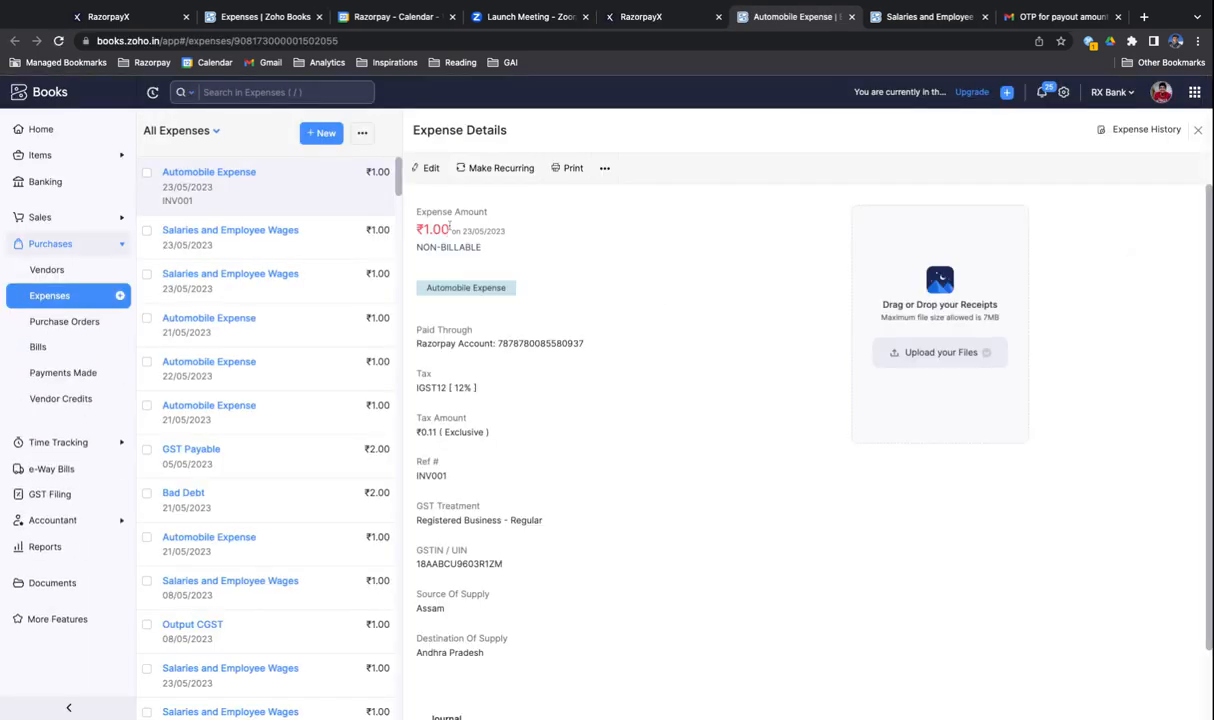
scroll(465, 390, "down", 1)
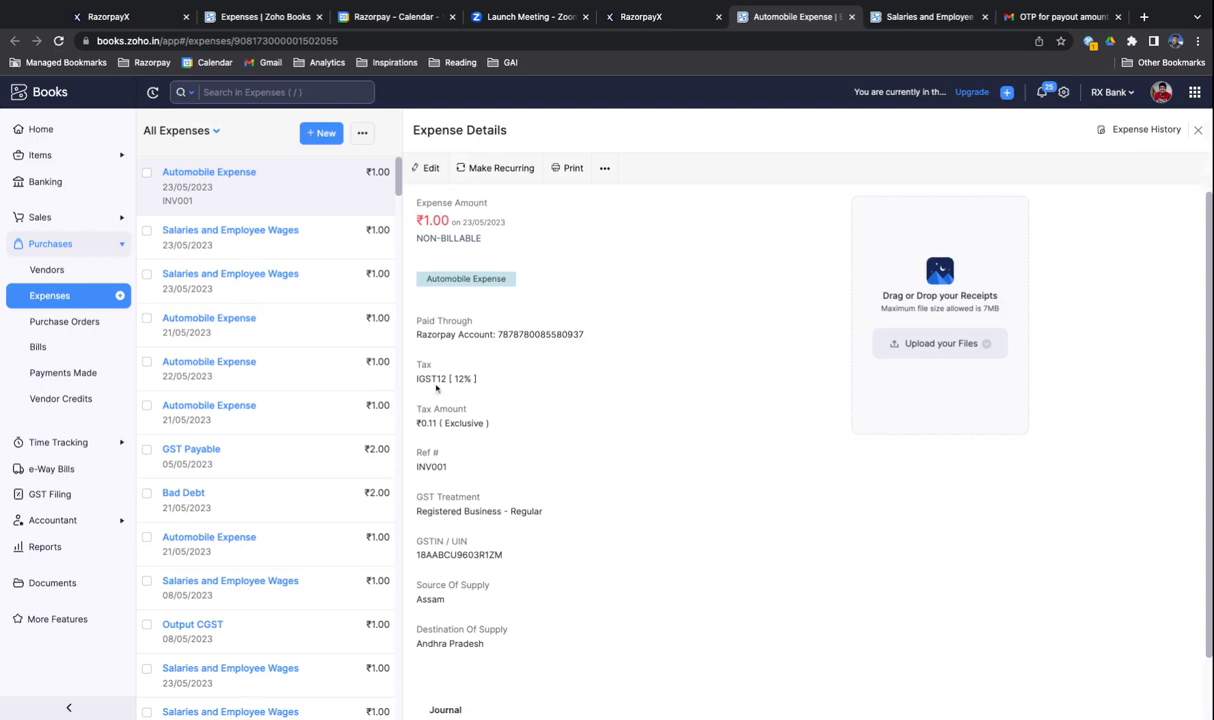
left_click_drag(415, 381, 479, 381)
scroll(415, 382, "down", 1)
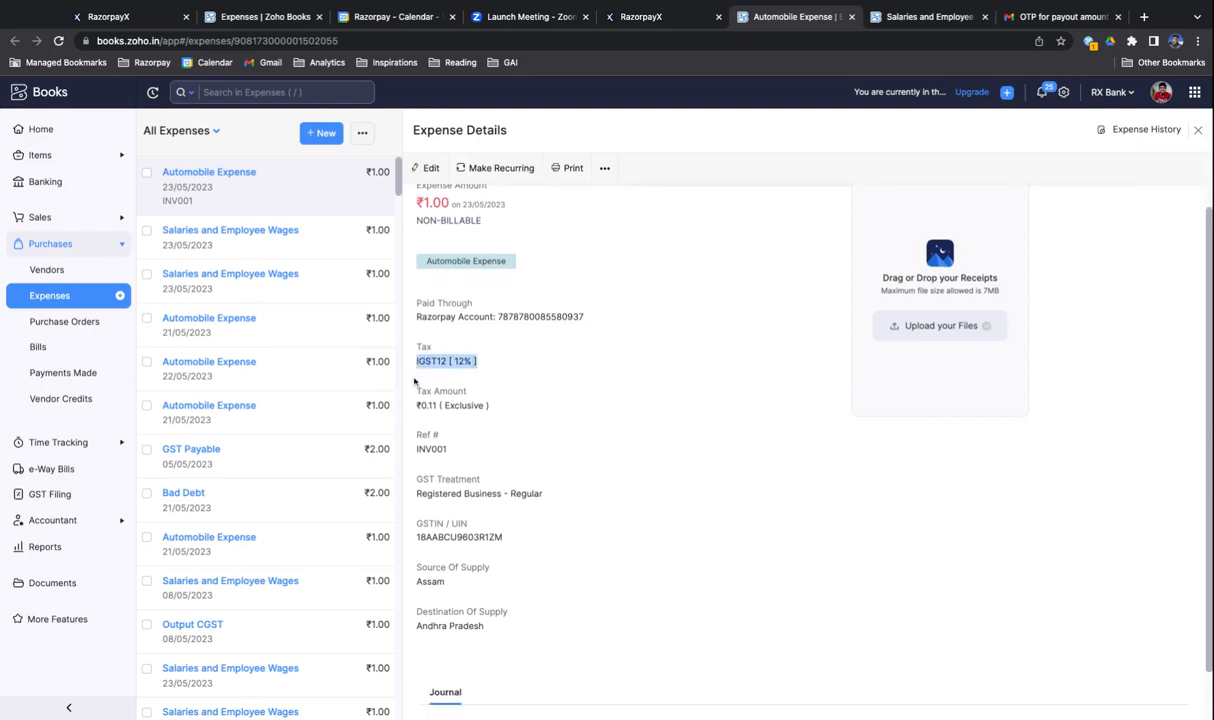
left_click_drag(432, 450, 434, 453)
scroll(434, 453, "down", 1)
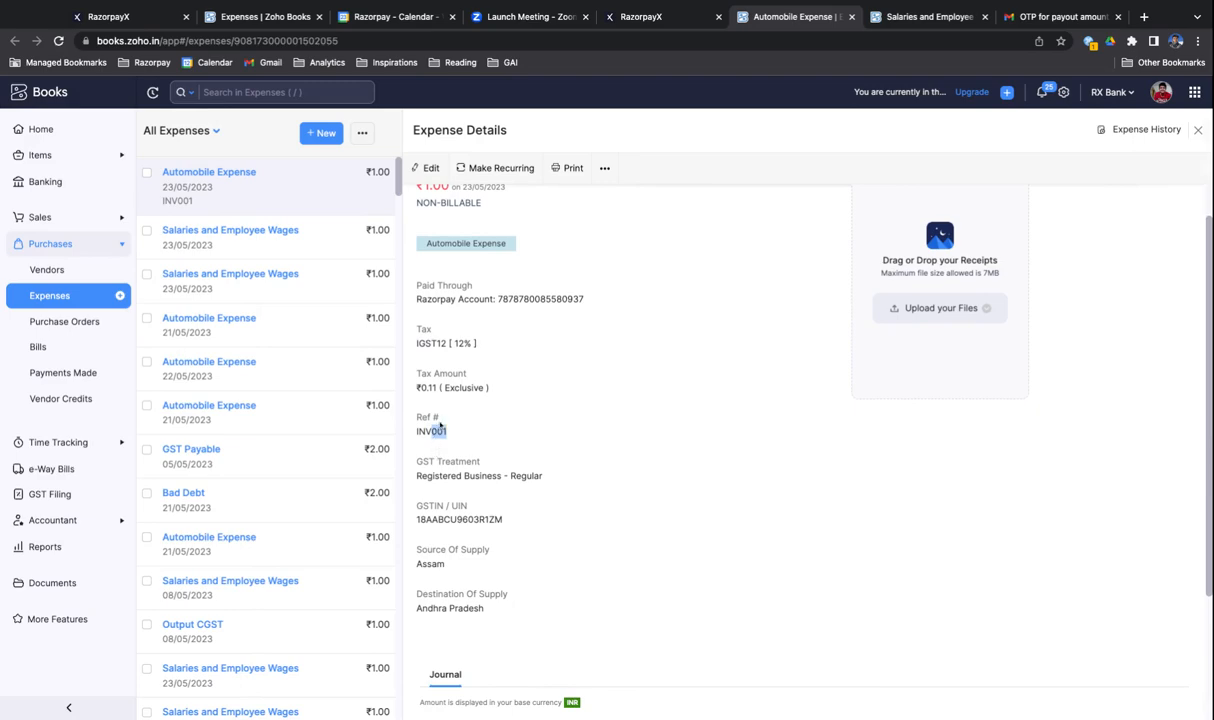
scroll(438, 425, "down", 3)
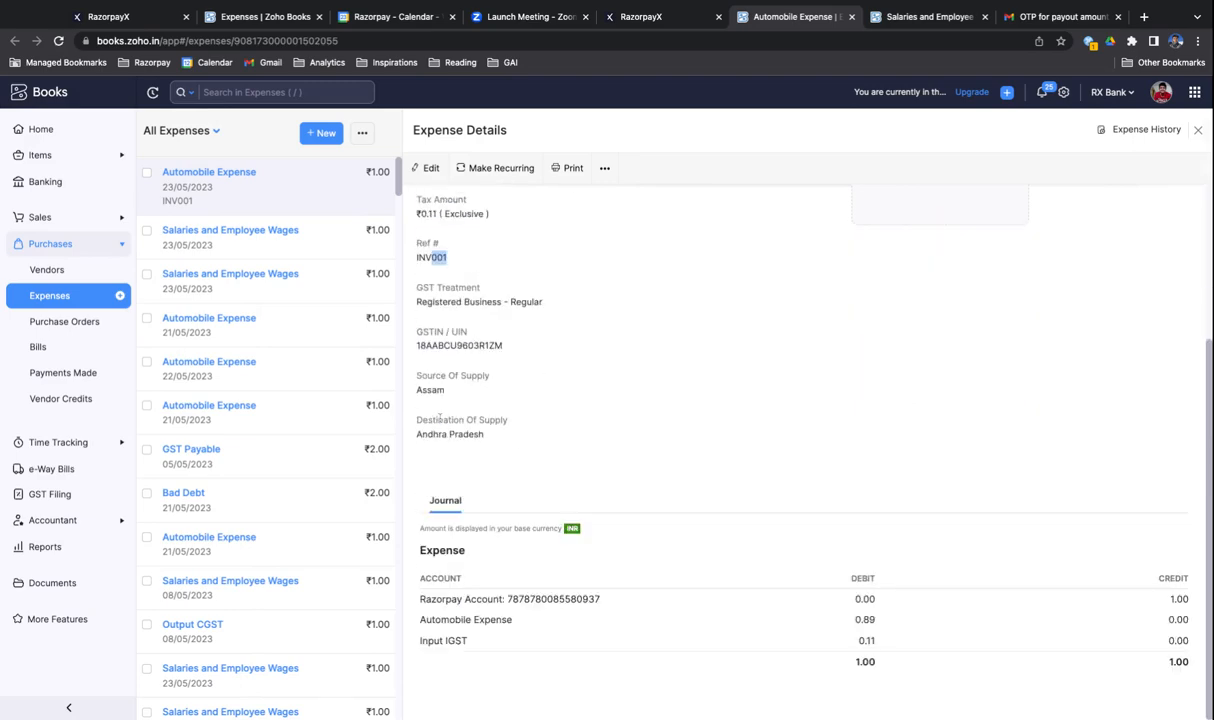
scroll(438, 420, "up", 4)
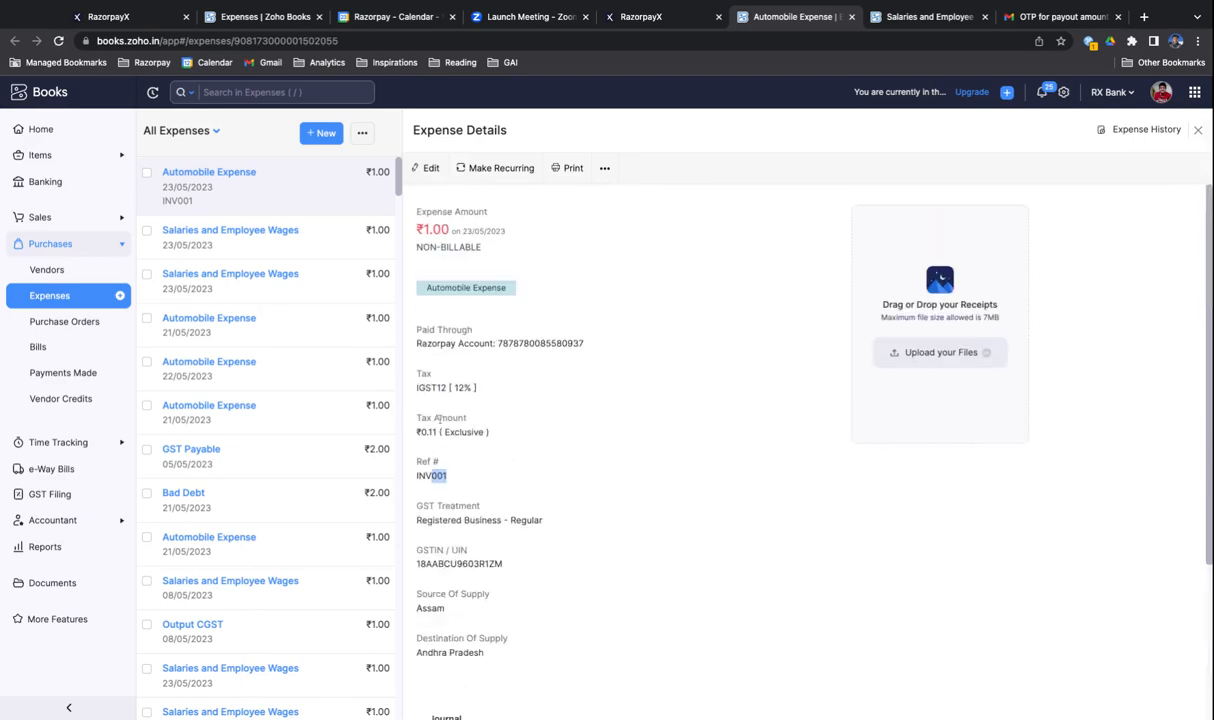
left_click(628, 17)
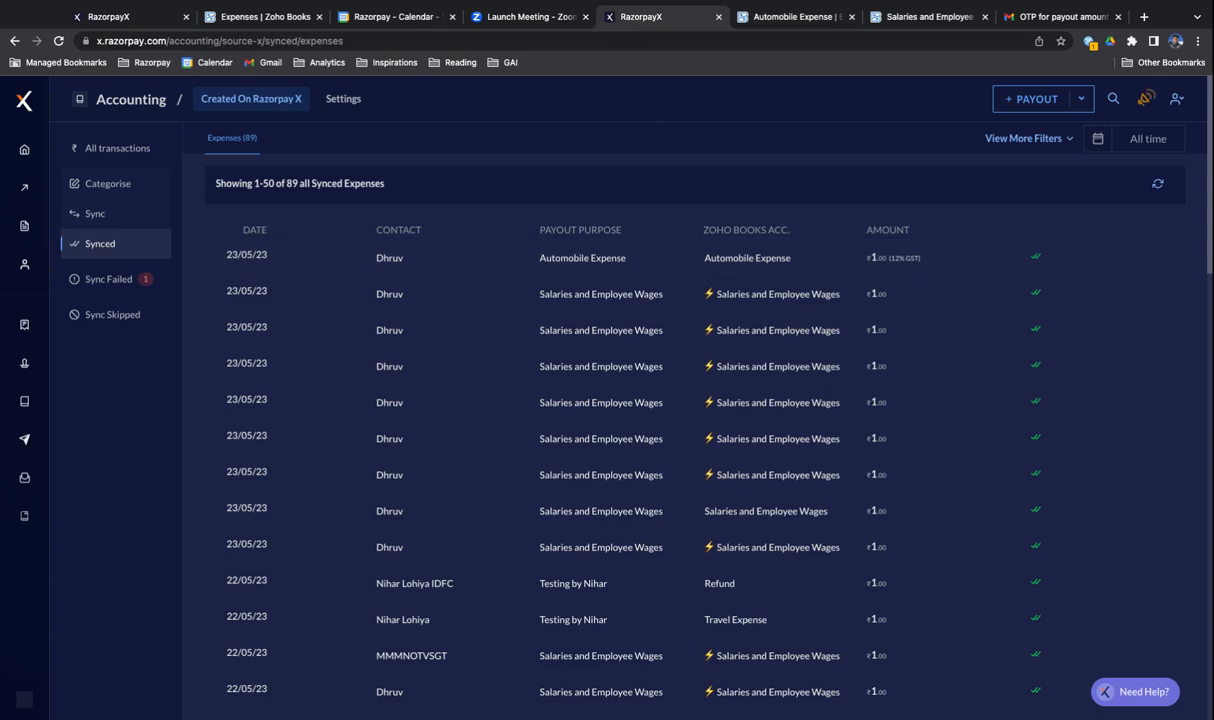